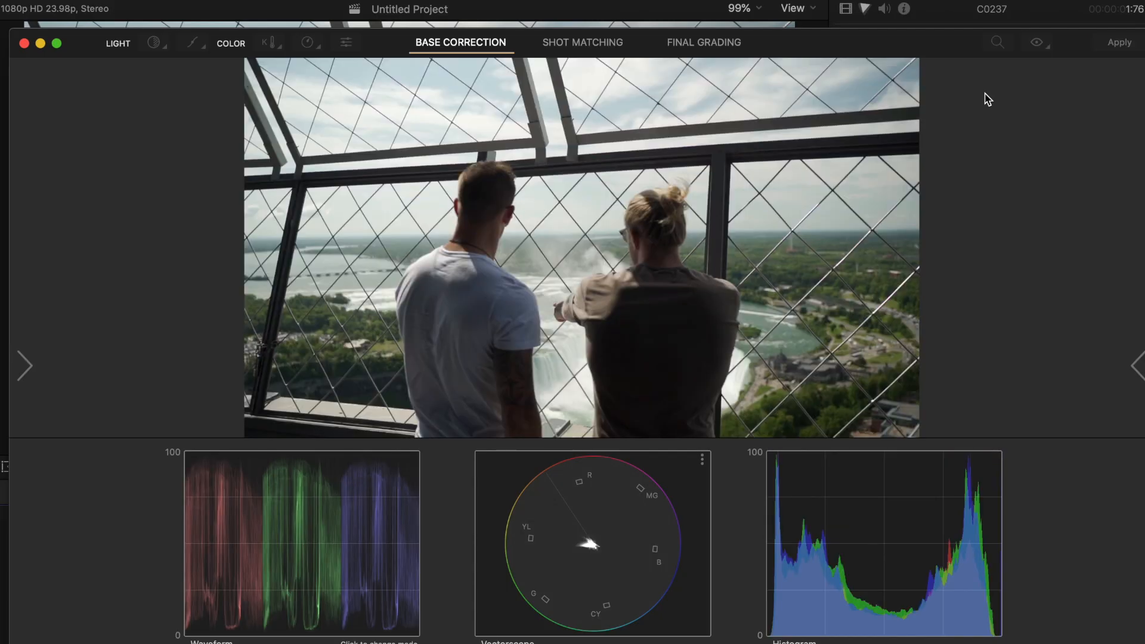
- Adjust the clip's tones in the base correction to Highlights -19, Midtones 22 and Shadows -16
left_click_drag(938, 52, 932, 35)
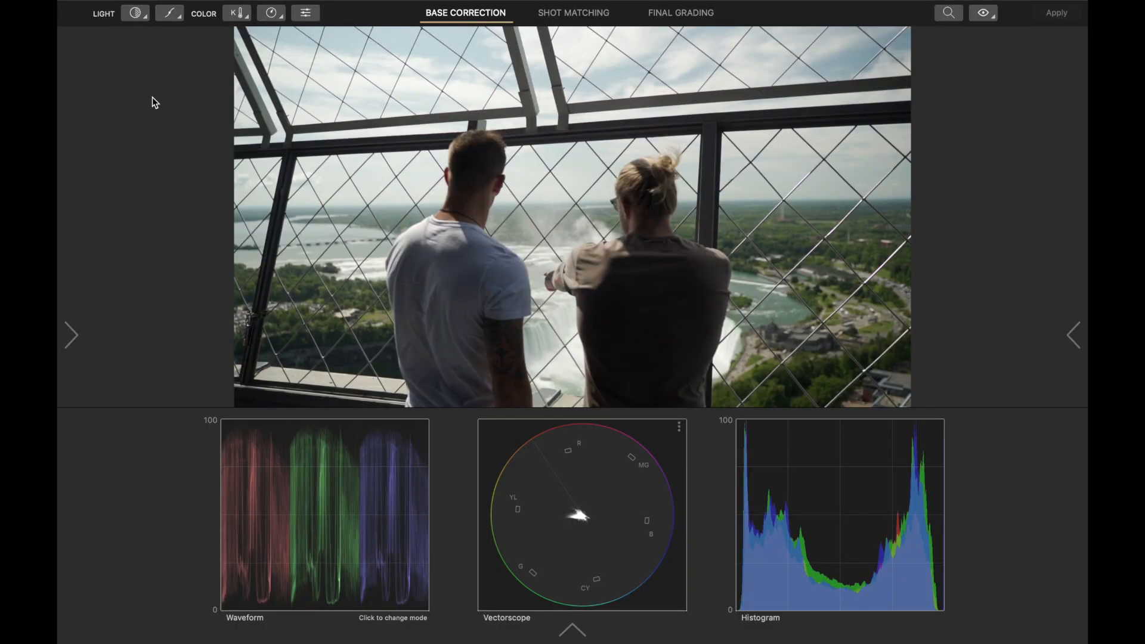
left_click(137, 14)
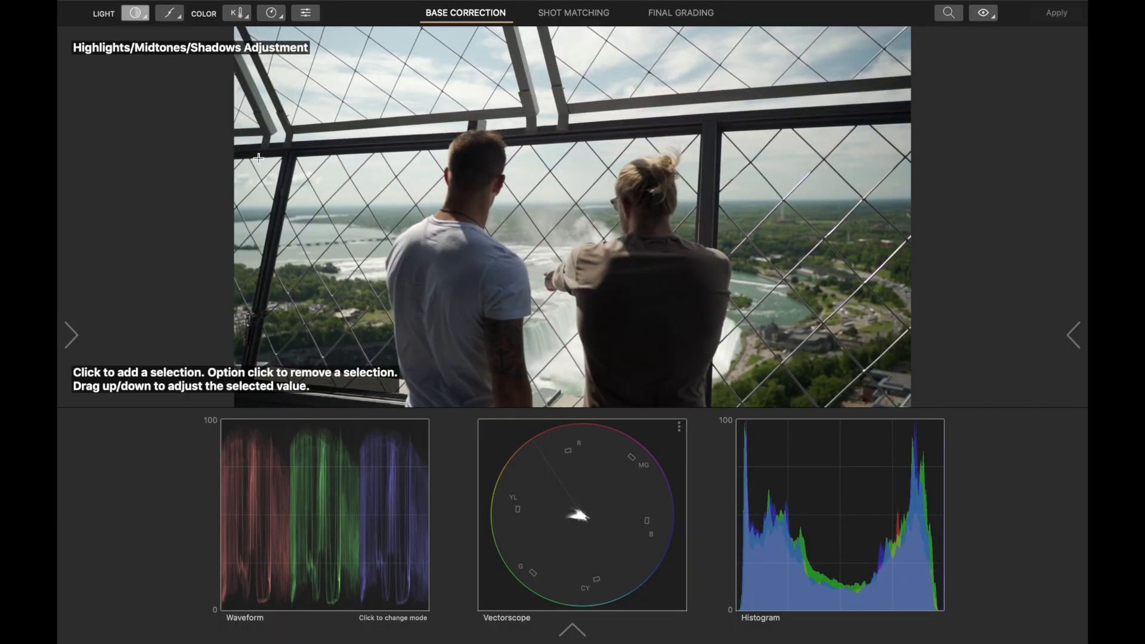
left_click(617, 343)
left_click_drag(616, 343, 616, 344)
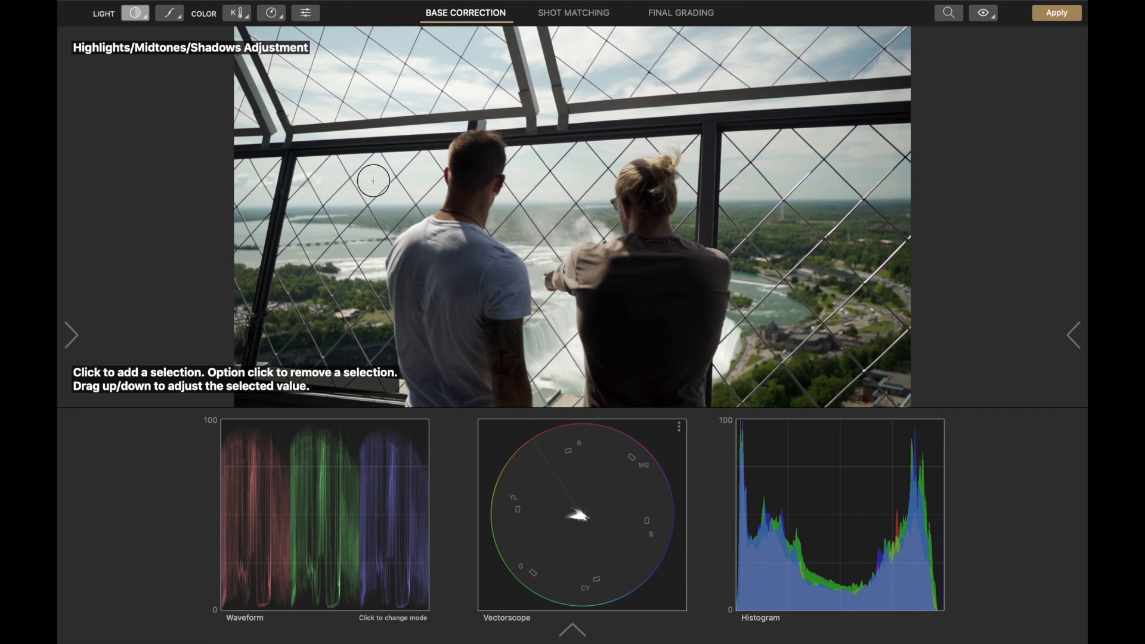
left_click_drag(373, 180, 373, 183)
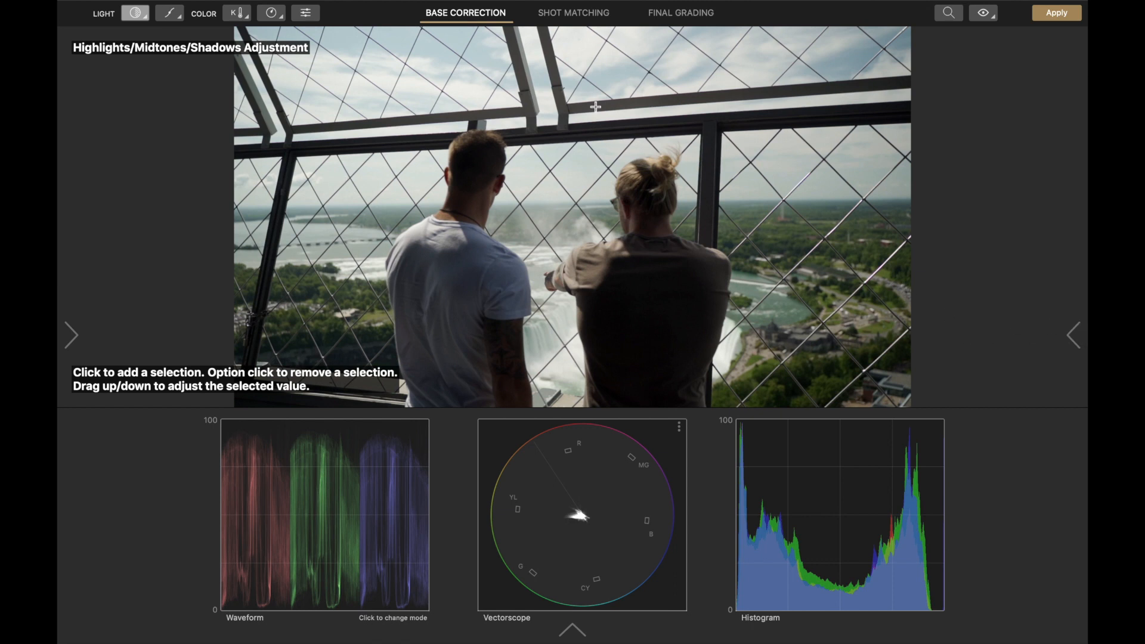
left_click(181, 28)
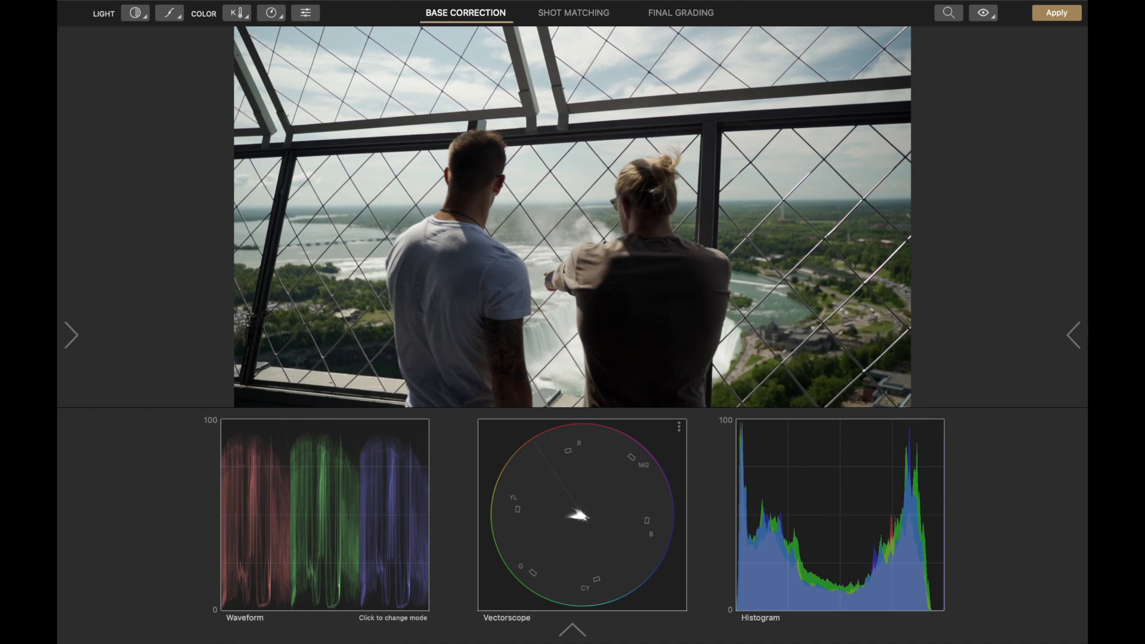
left_click(1073, 335)
left_click_drag(986, 148, 996, 152)
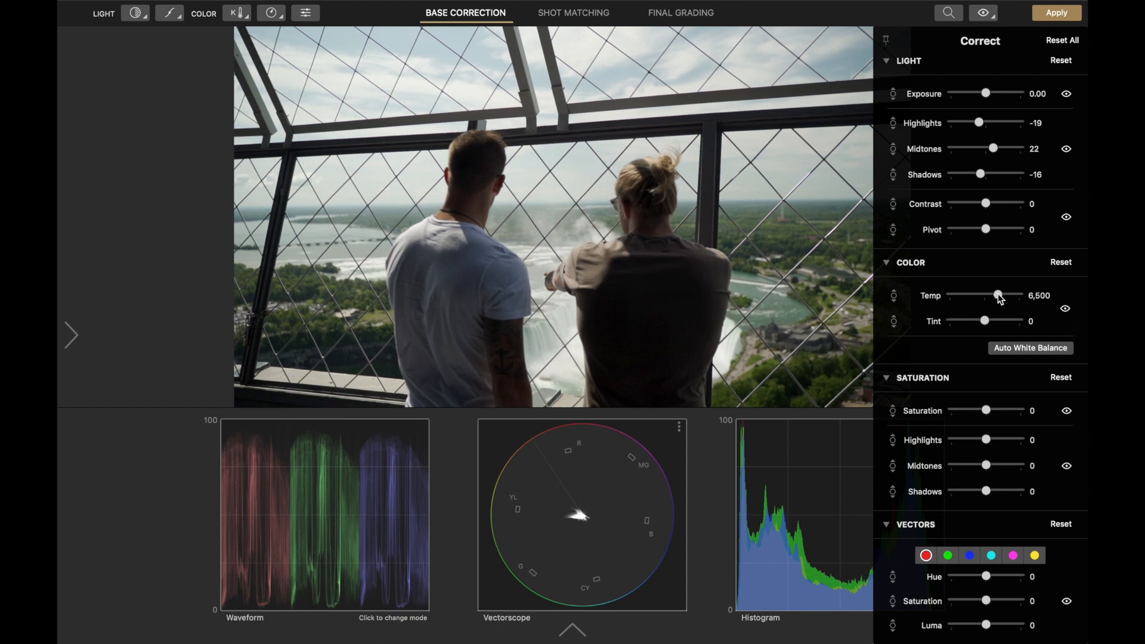
- Warm the base correction's color temperature to 6,840
left_click_drag(999, 298, 1001, 298)
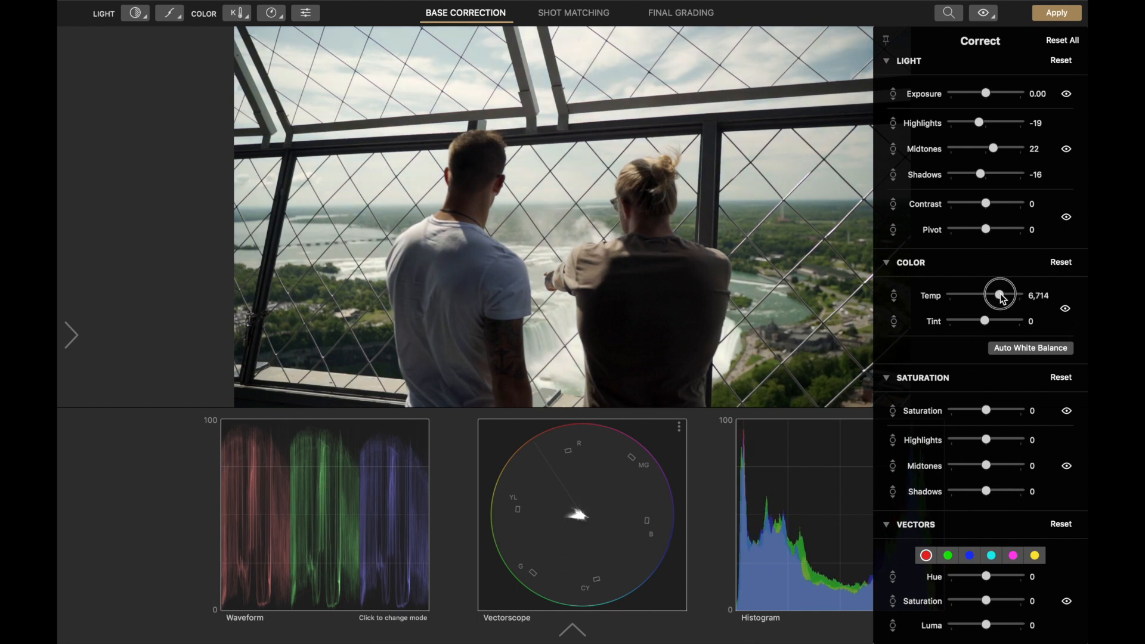
left_click_drag(1001, 298, 1002, 298)
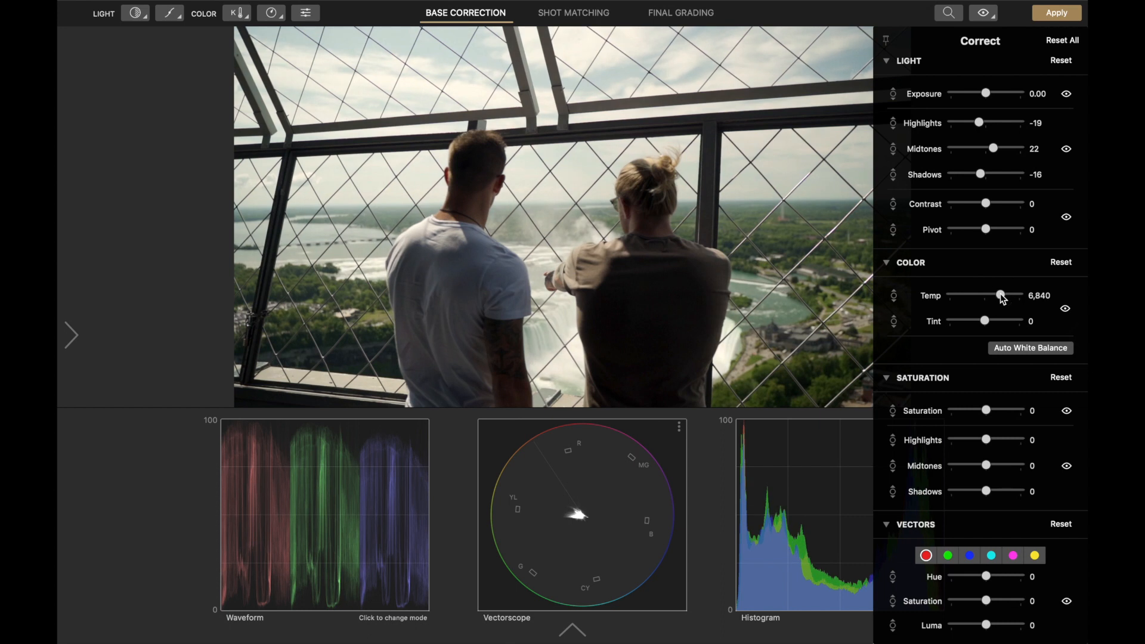
left_click(189, 255)
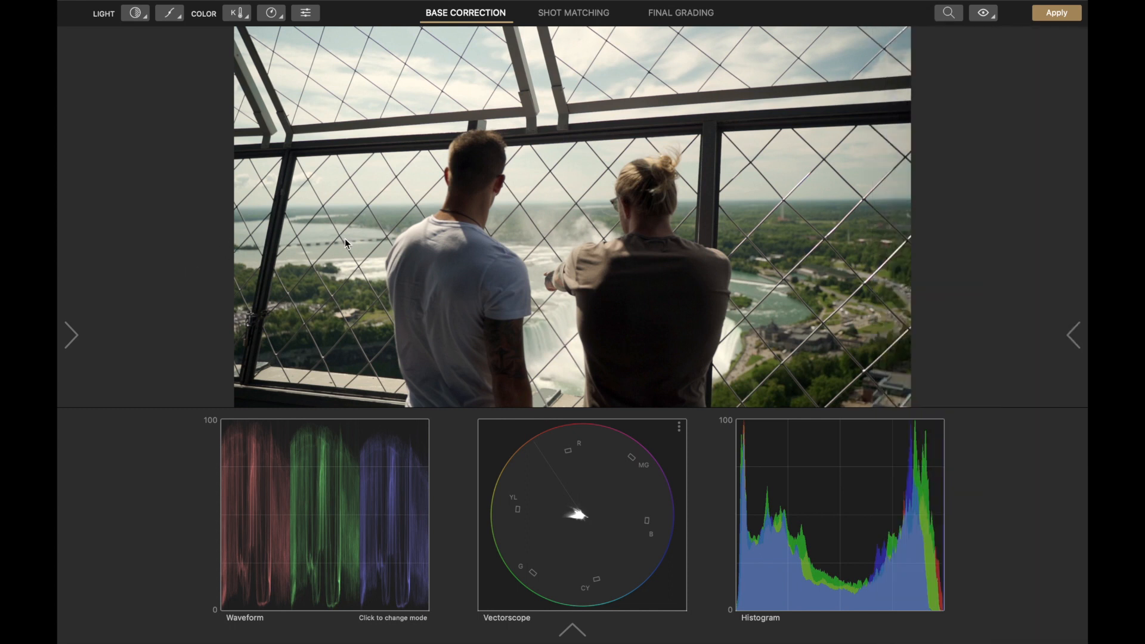
- Raise the image's saturation slightly with the on-image color adjustment, working from the white T-shirt
left_click(268, 13)
left_click_drag(416, 285, 417, 275)
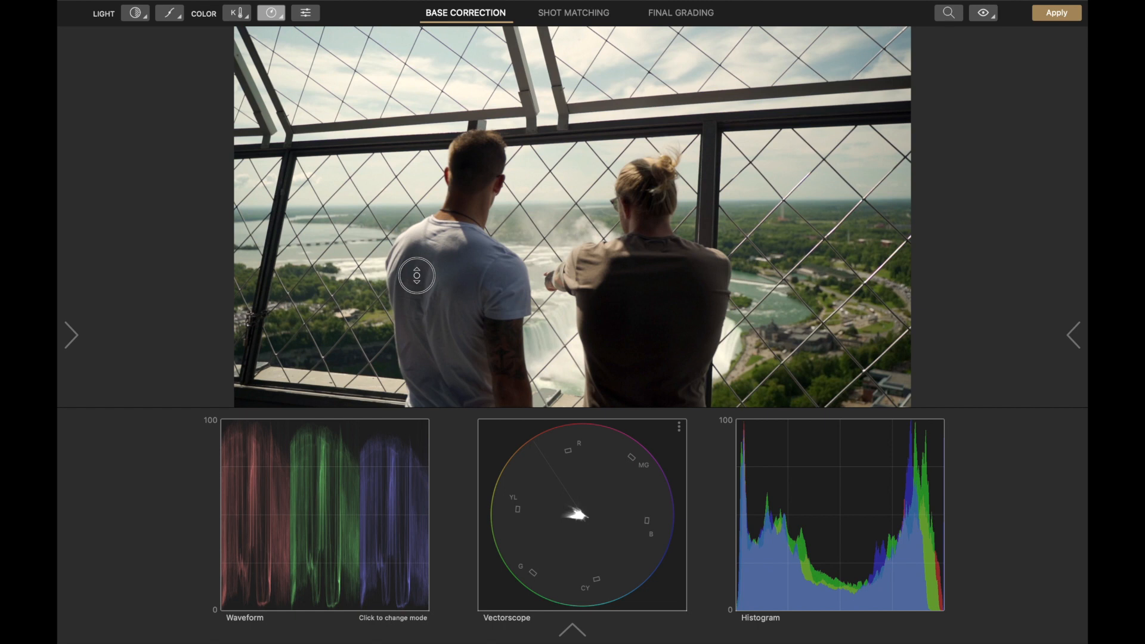
left_click_drag(416, 276, 416, 275)
left_click(274, 13)
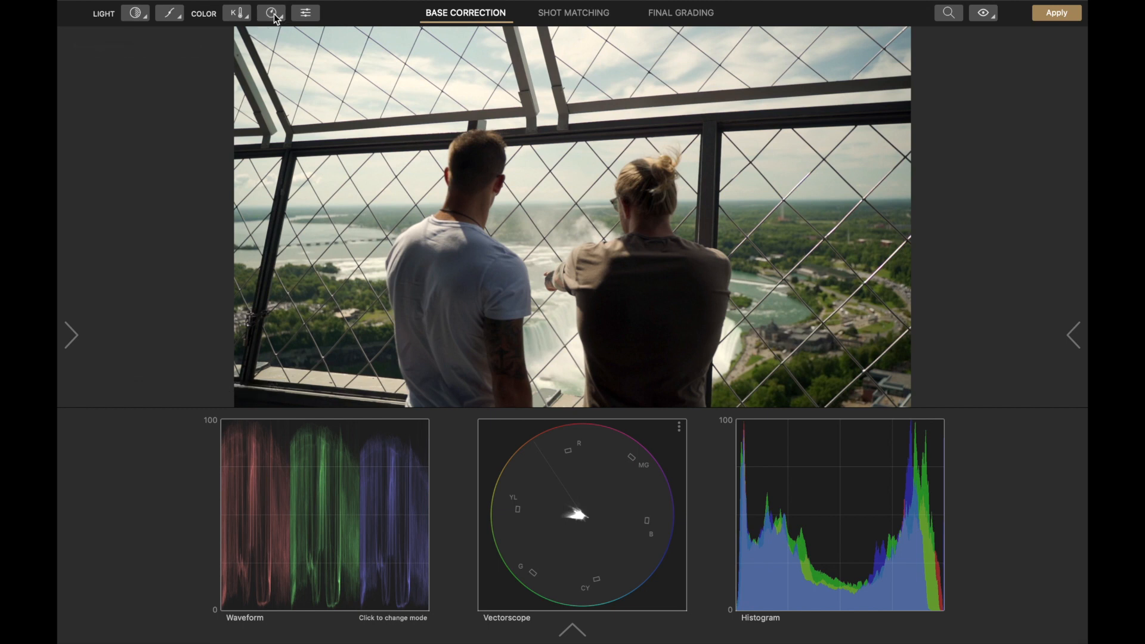
- Shift the colors of the sky and of the trees below the fence with the Hue/Saturation/Luma adjustment
left_click(305, 16)
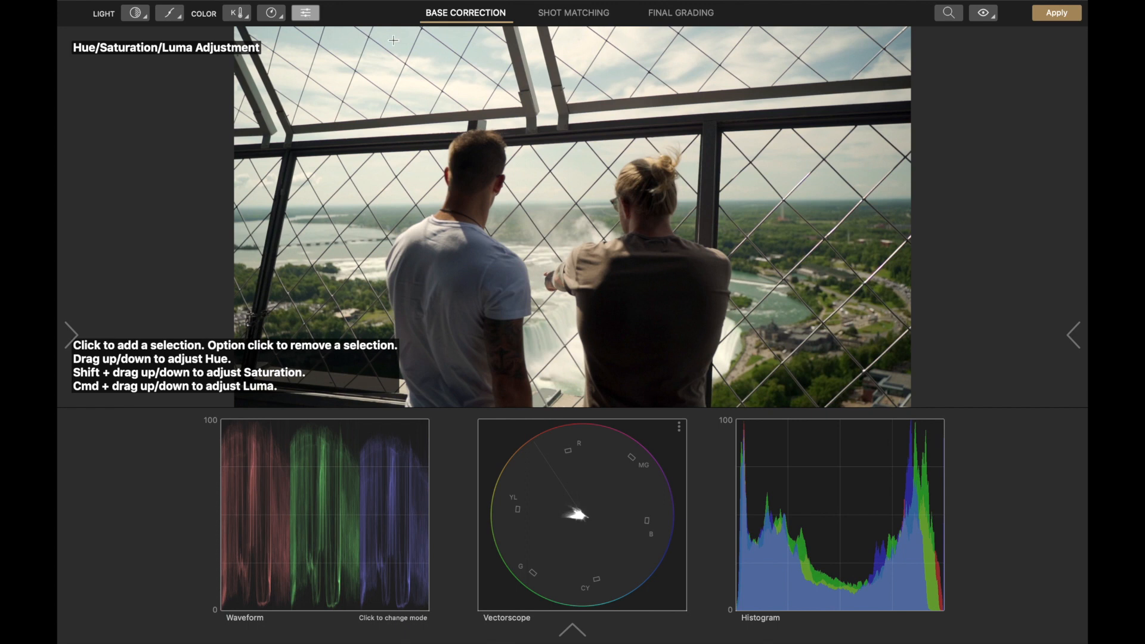
left_click(837, 65)
mouse_move(837, 65)
left_mouse_down()
mouse_move(838, 44)
mouse_move(856, 229)
mouse_move(843, 30)
left_mouse_up()
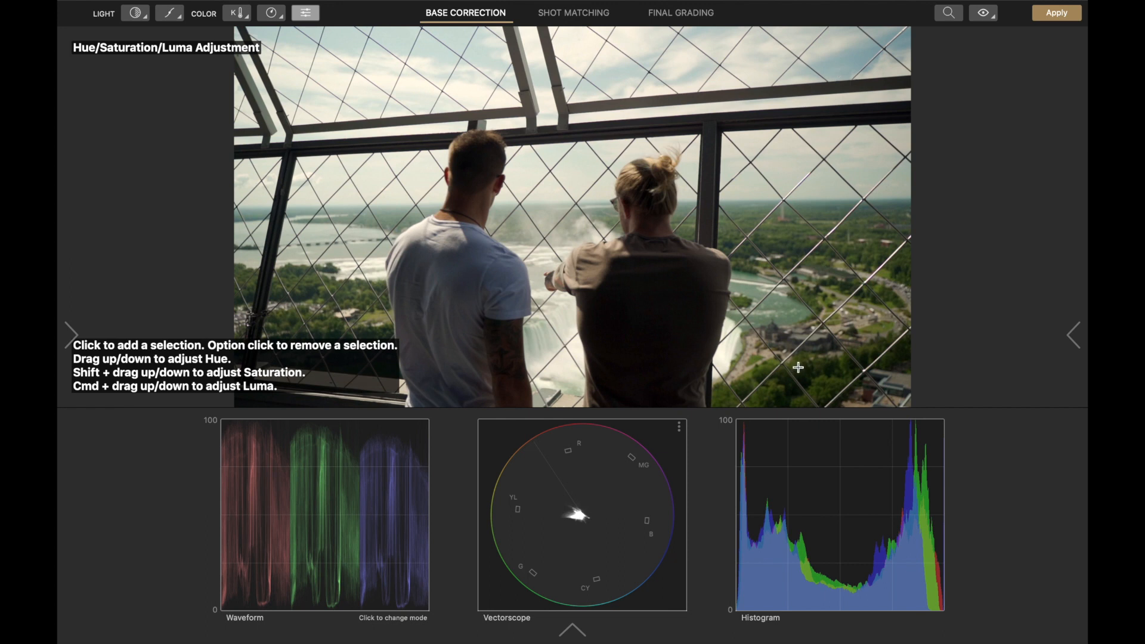
mouse_move(798, 367)
left_mouse_down()
mouse_move(802, 403)
mouse_move(801, 351)
left_mouse_up()
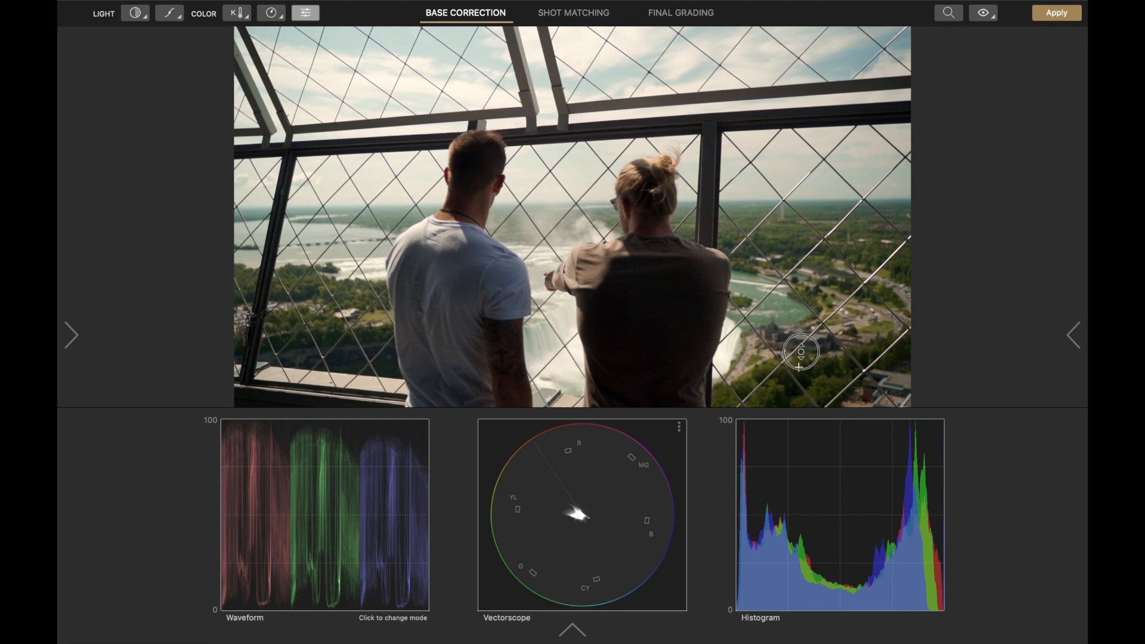
left_click_drag(800, 352, 801, 352)
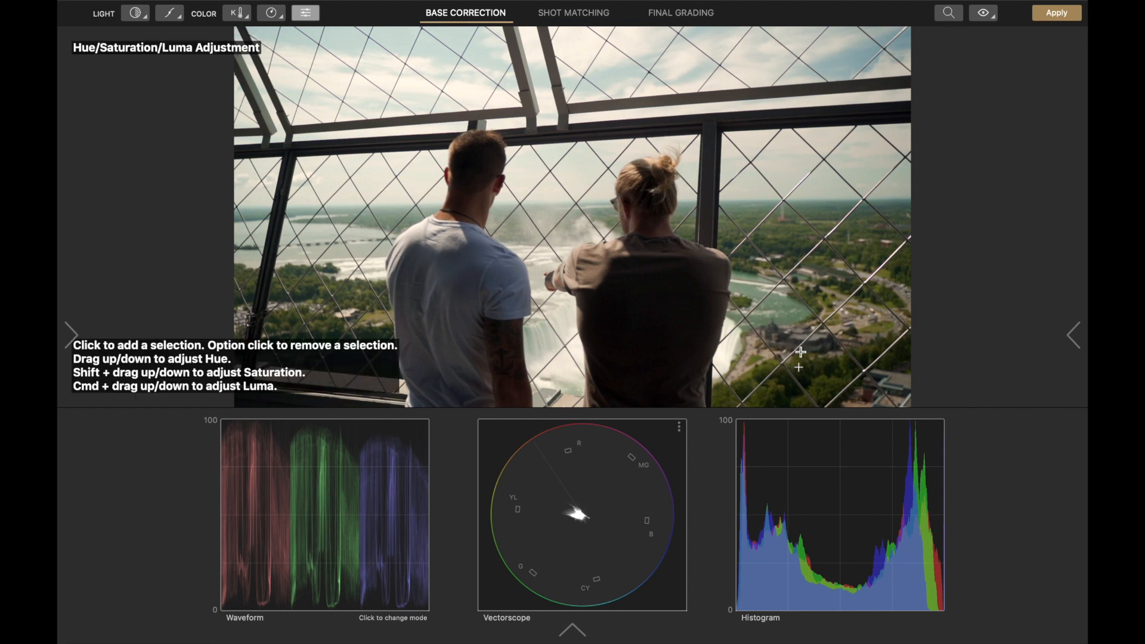
left_click(798, 369)
- Compare the base correction with the original image by bypassing and restoring all adjustments
left_click(988, 32)
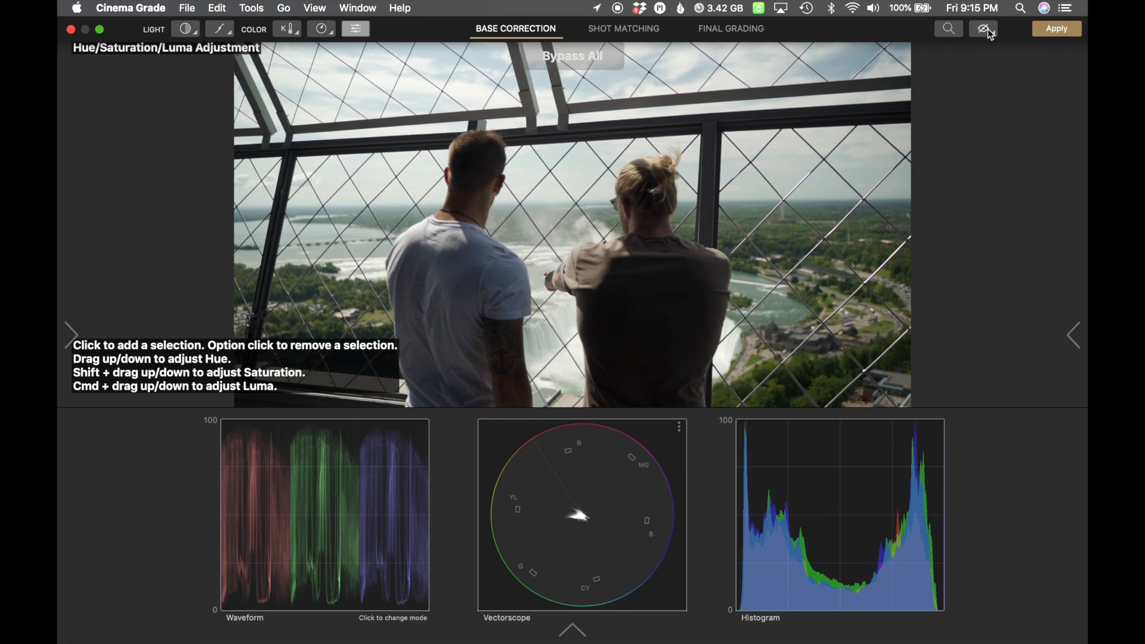
left_click(988, 31)
left_click(988, 31)
left_click(988, 31)
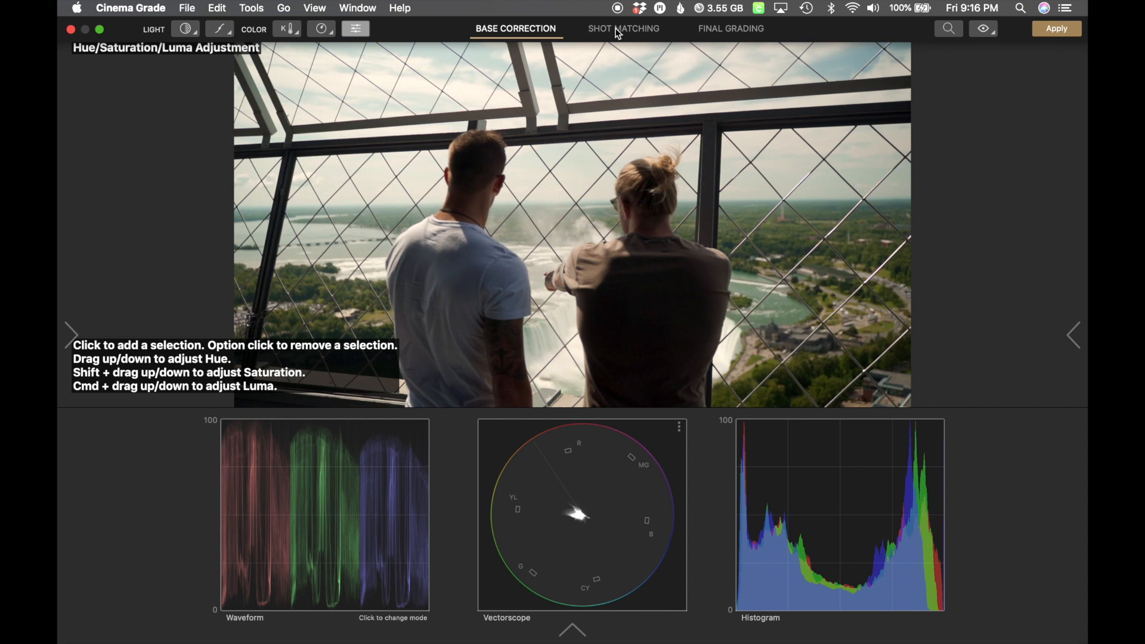
- Go to the final grading stage and open the user LUT collection
left_click(717, 37)
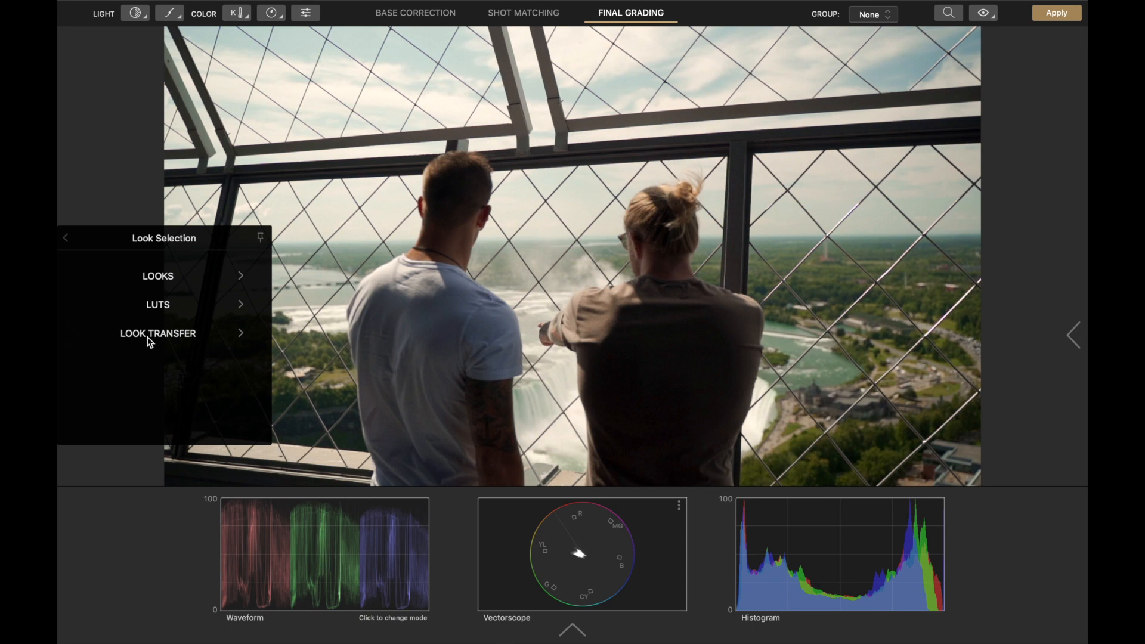
left_click(155, 306)
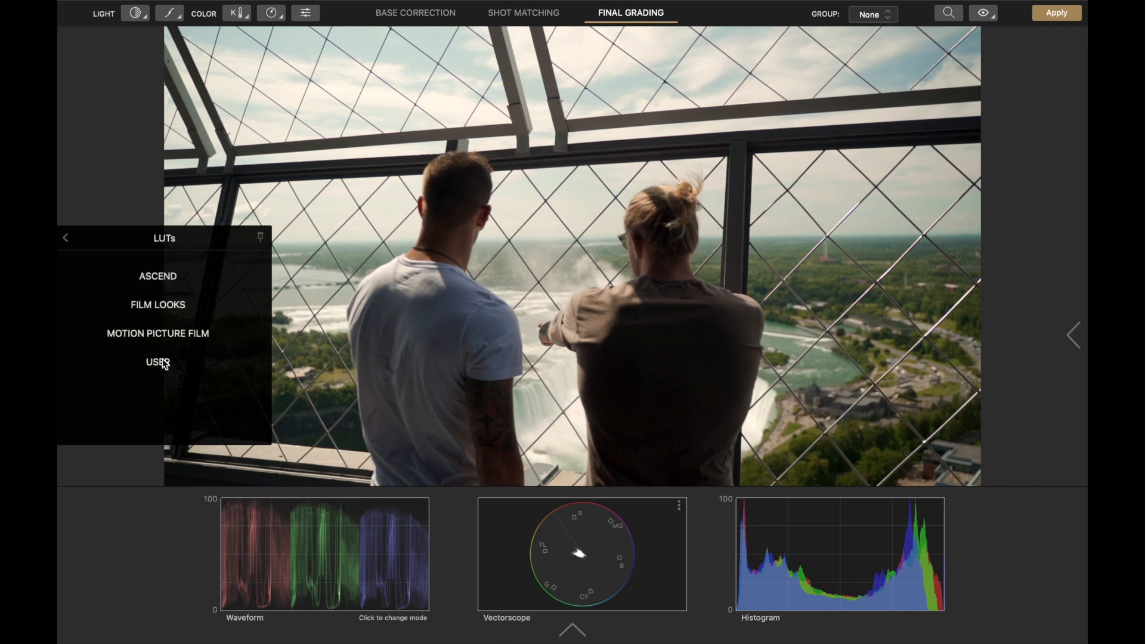
left_click(164, 363)
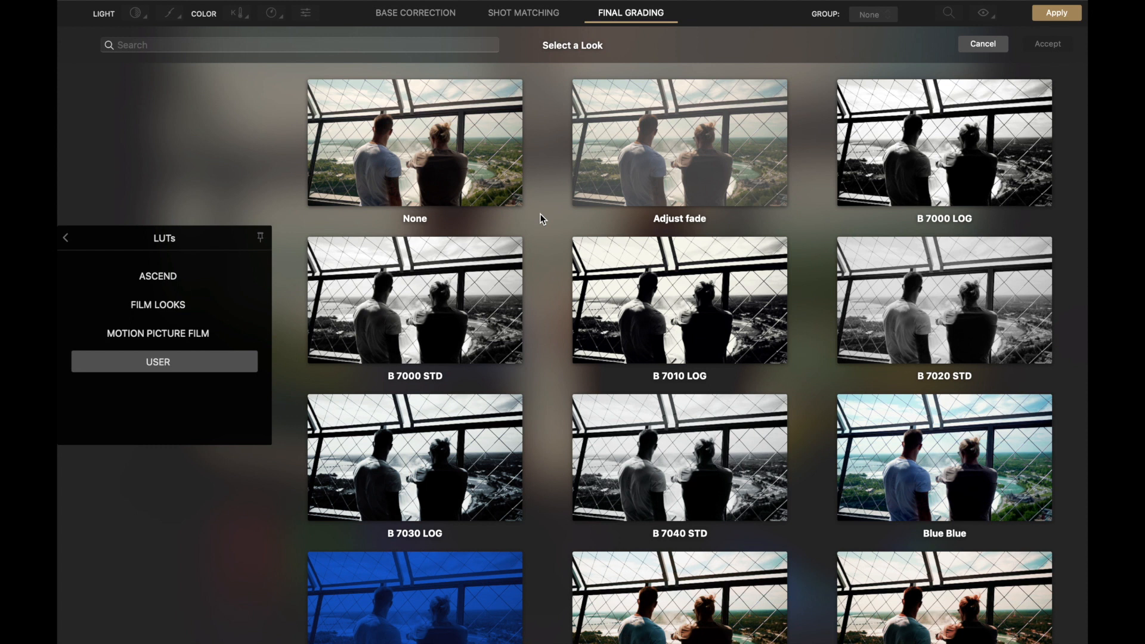
- Browse the previews of the user LUTs on the current shot
scroll(540, 215, "down", 10)
scroll(541, 220, "down", 20)
scroll(542, 222, "down", 12)
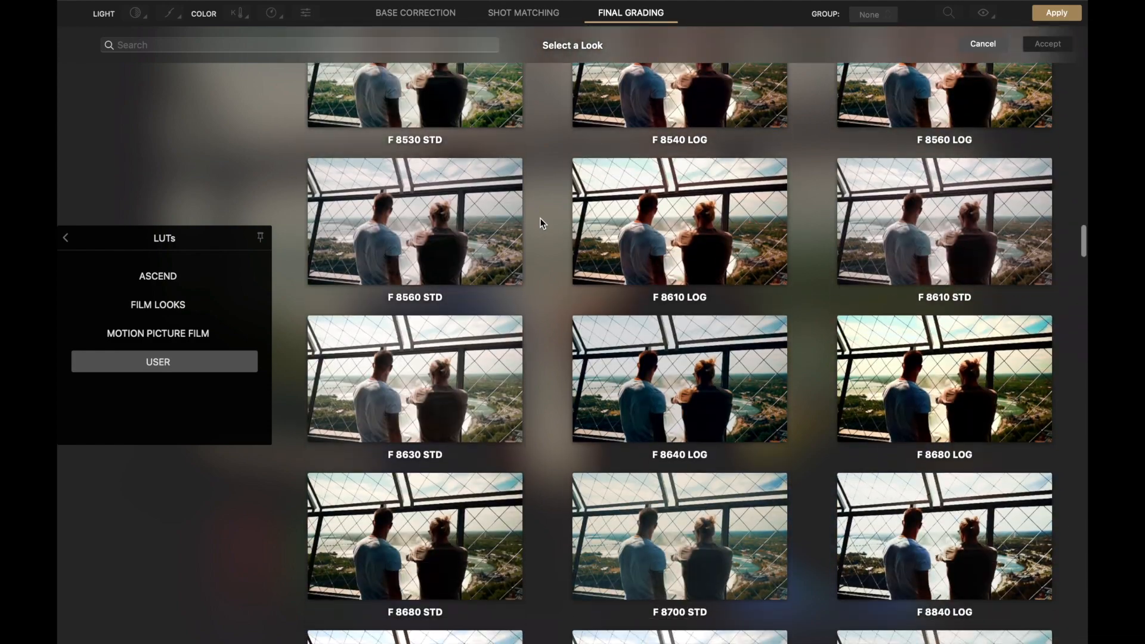
scroll(542, 224, "down", 4)
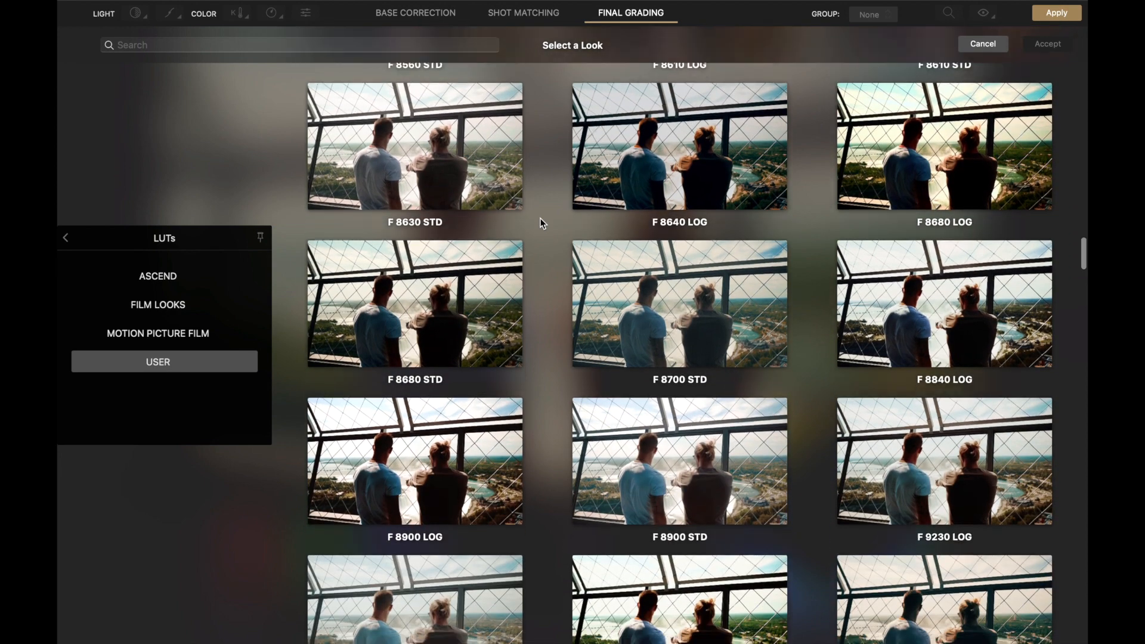
scroll(541, 224, "down", 3)
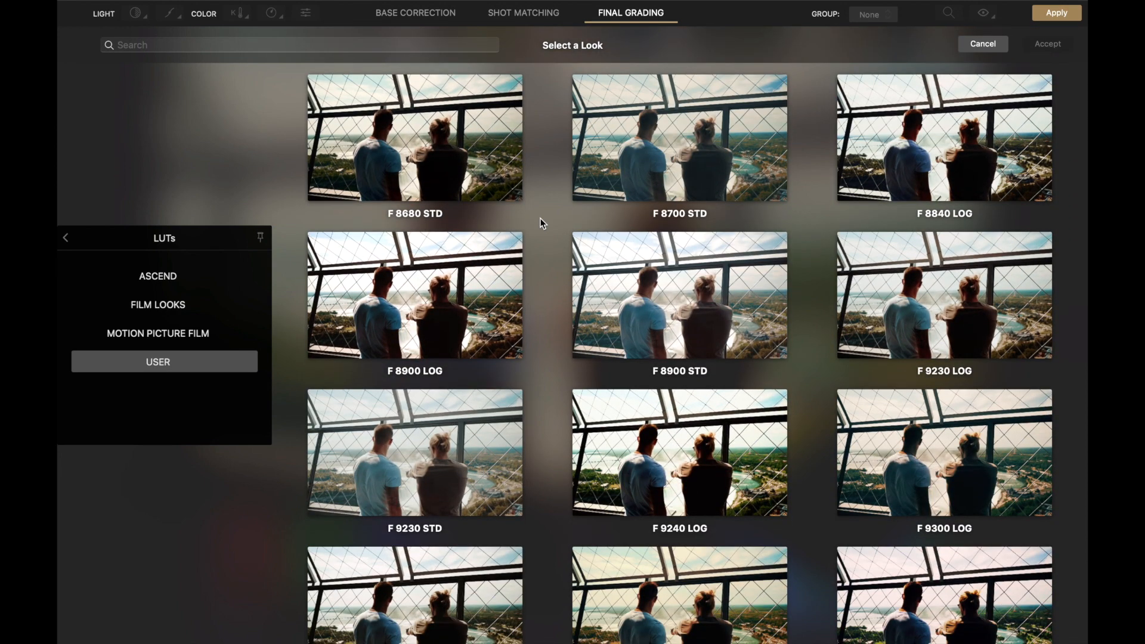
scroll(541, 224, "down", 18)
scroll(541, 224, "down", 20)
scroll(541, 223, "down", 15)
scroll(541, 224, "up", 3)
scroll(541, 224, "up", 20)
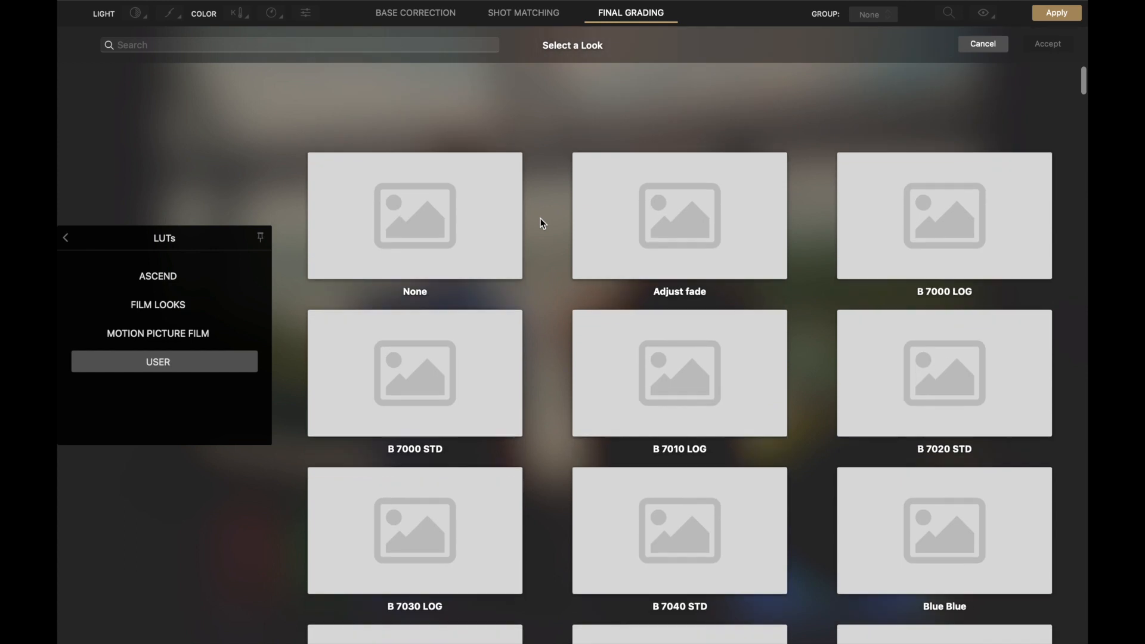
- Choose the C 8080 LOG look from the user LUTs and accept it for the shot
scroll(542, 224, "down", 5)
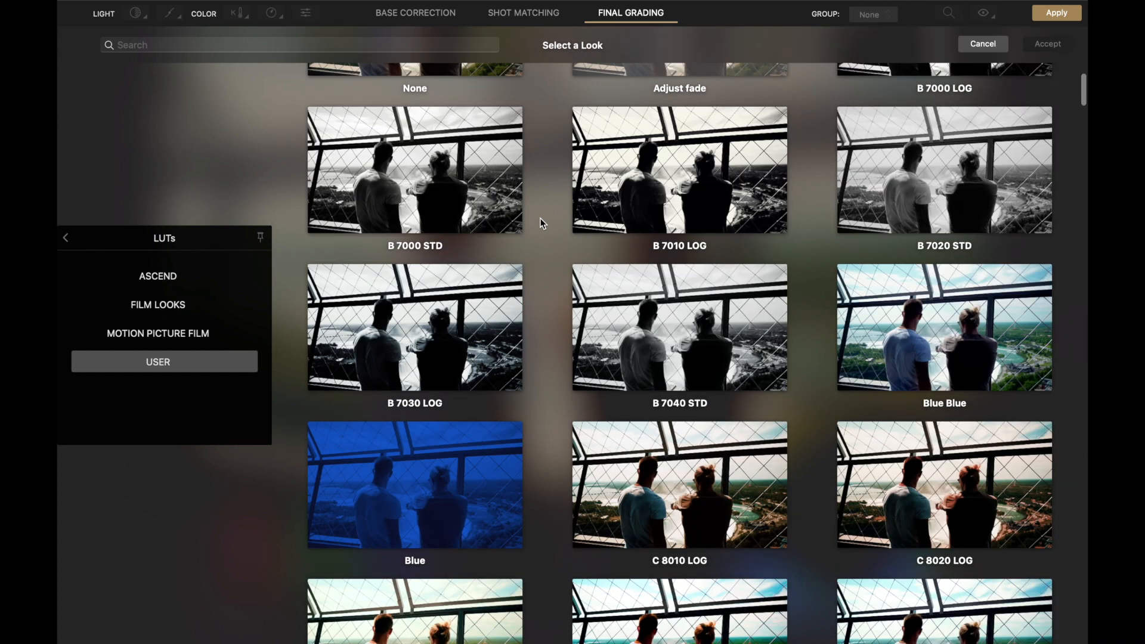
scroll(541, 223, "down", 5)
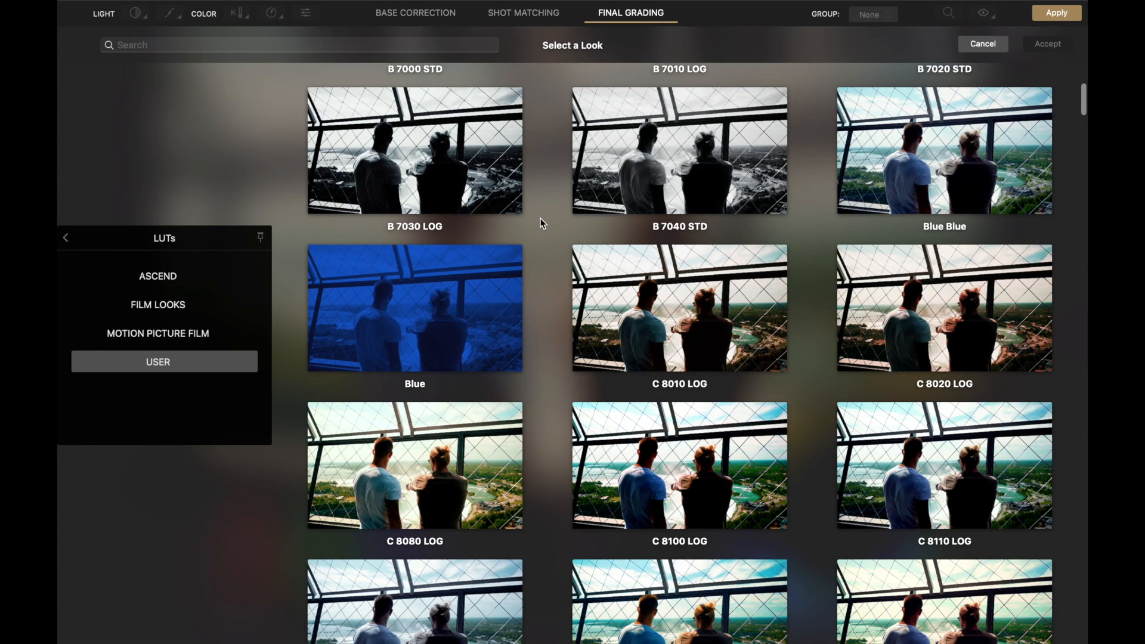
scroll(541, 224, "down", 5)
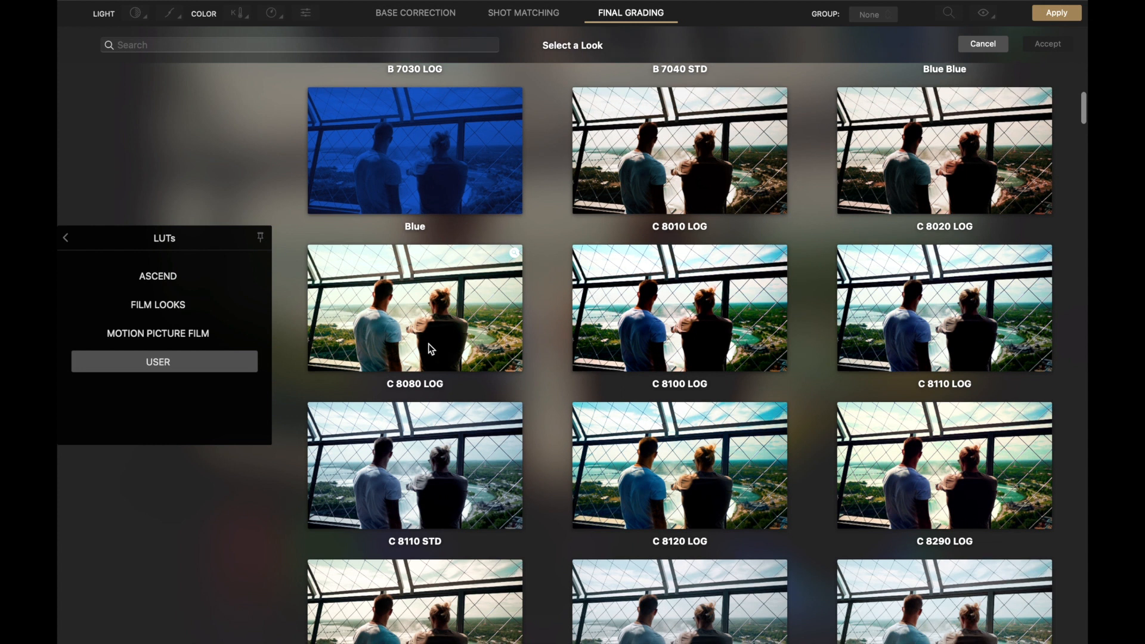
scroll(428, 348, "down", 1)
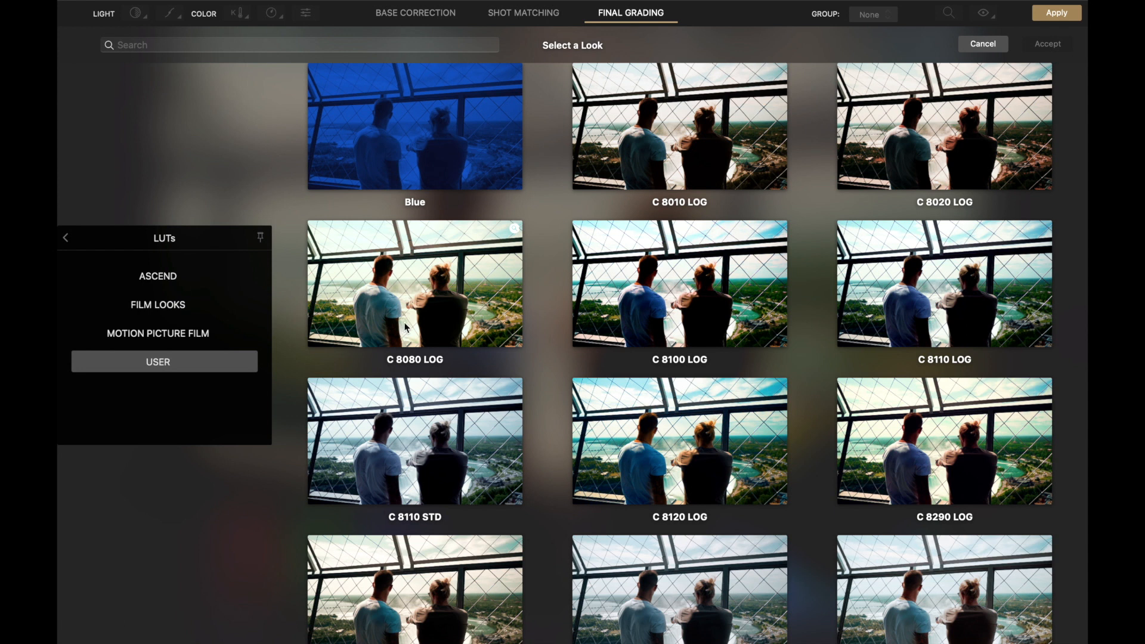
left_click(406, 326)
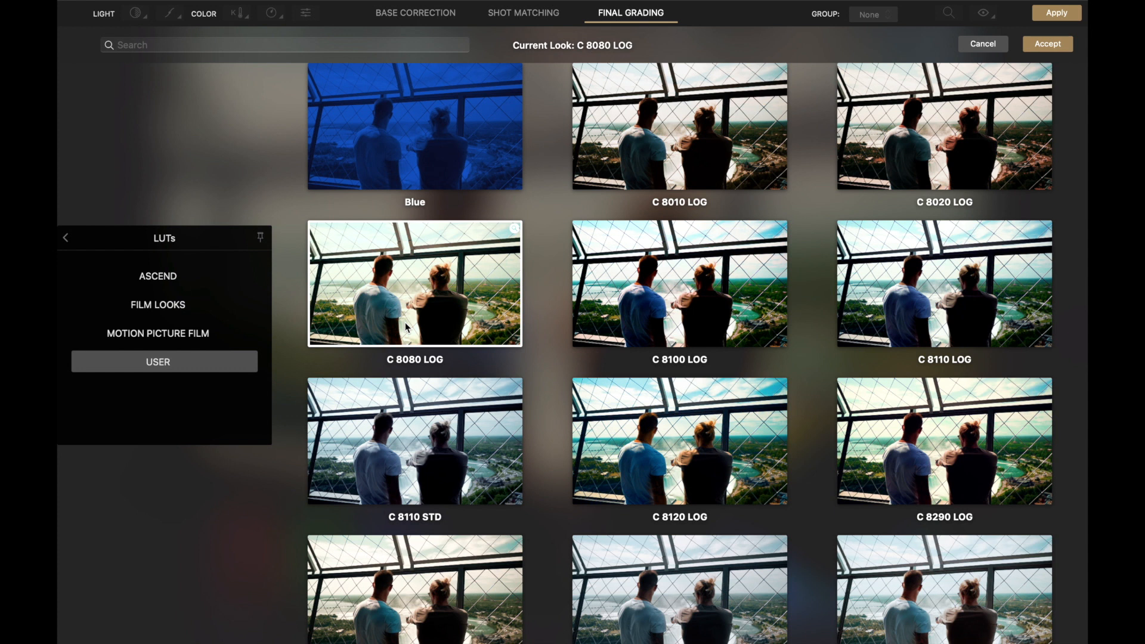
left_click(1046, 46)
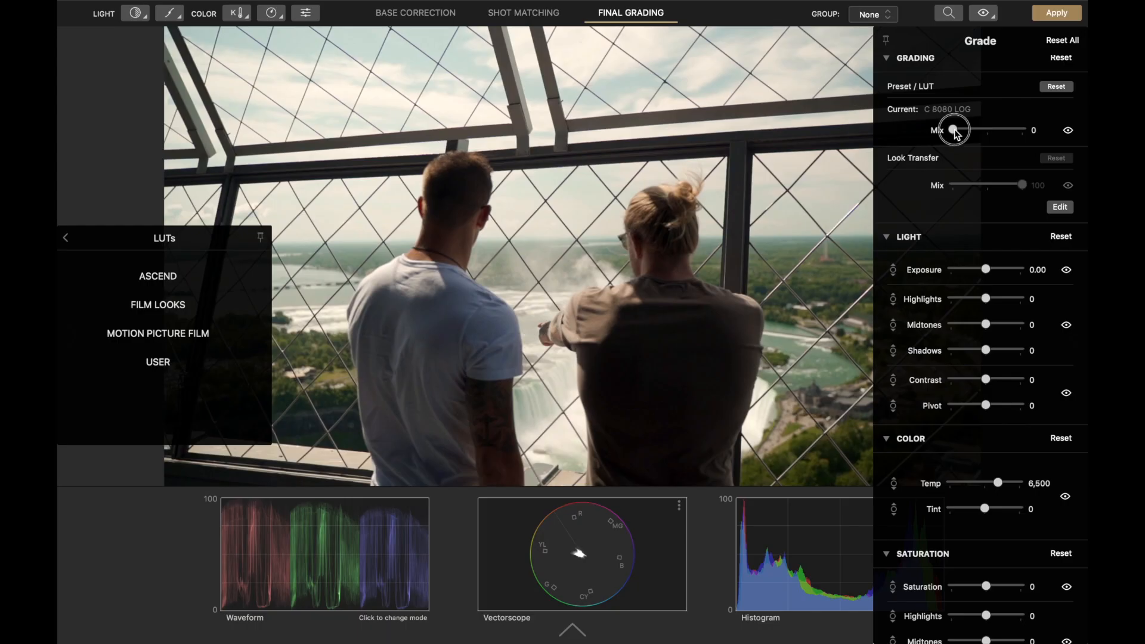
- Set the C 8080 LOG mix to 29, check it against the ungraded image and apply the grade to the clip
left_click_drag(954, 130, 974, 132)
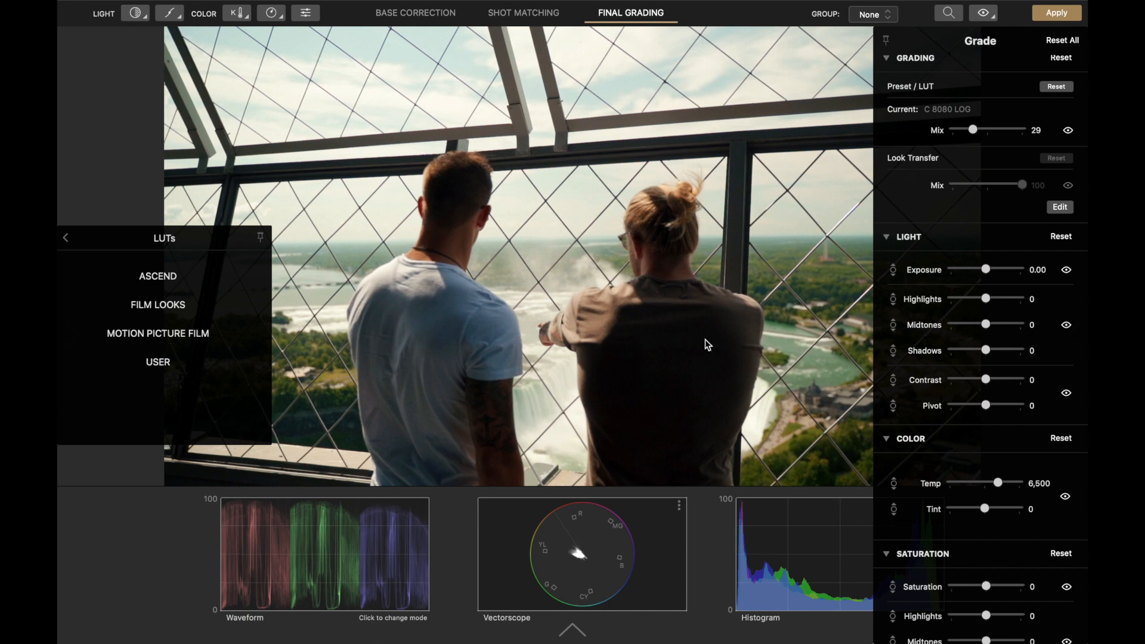
left_click(985, 16)
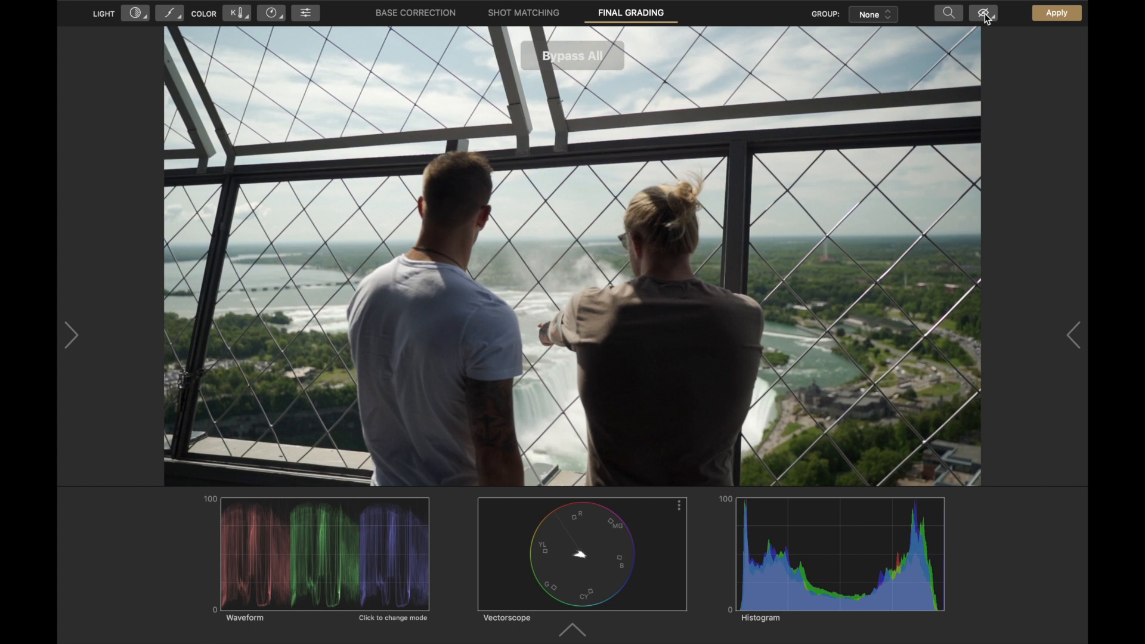
left_click(985, 16)
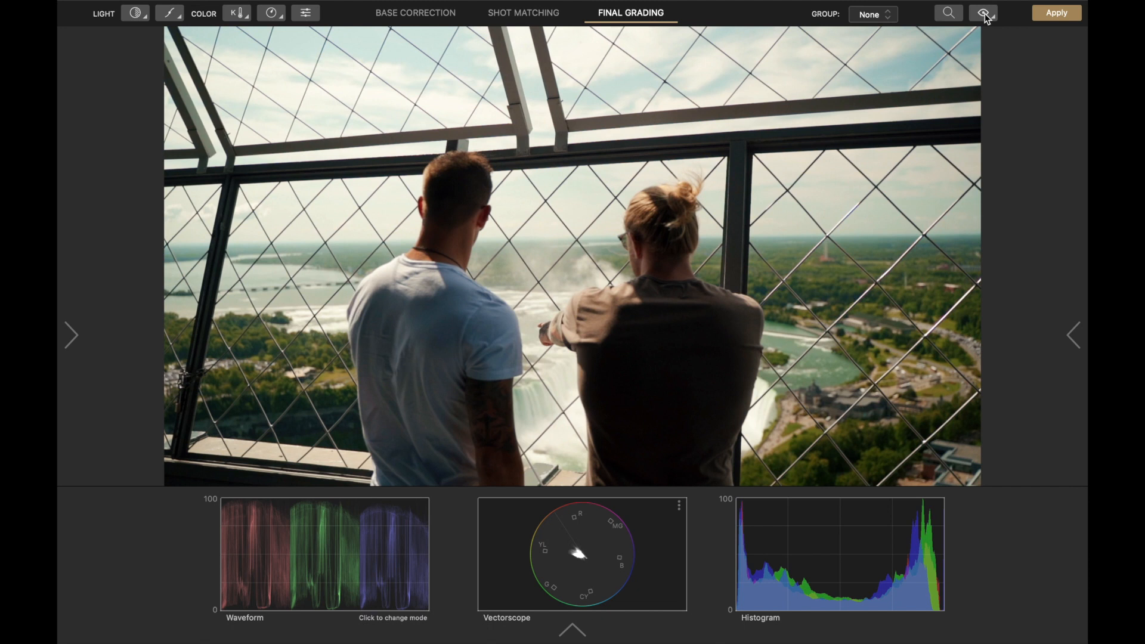
left_click(1056, 14)
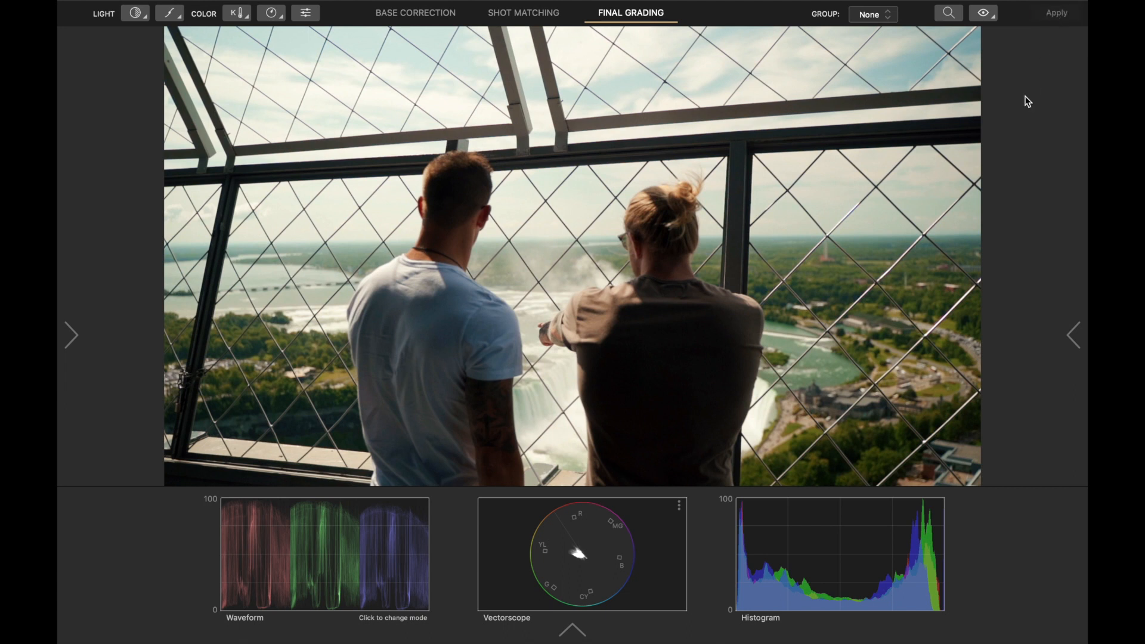
mouse_move(96, 4)
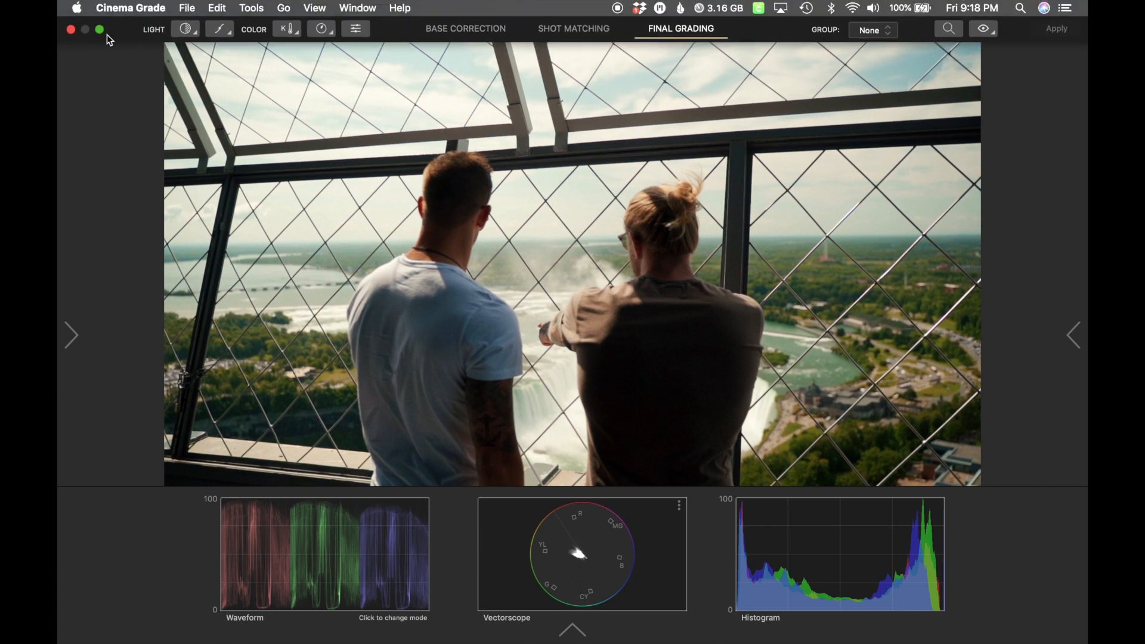
- Exit full screen, close the grading window and select clip C0237 in the Final Cut Pro timeline
left_click(99, 29)
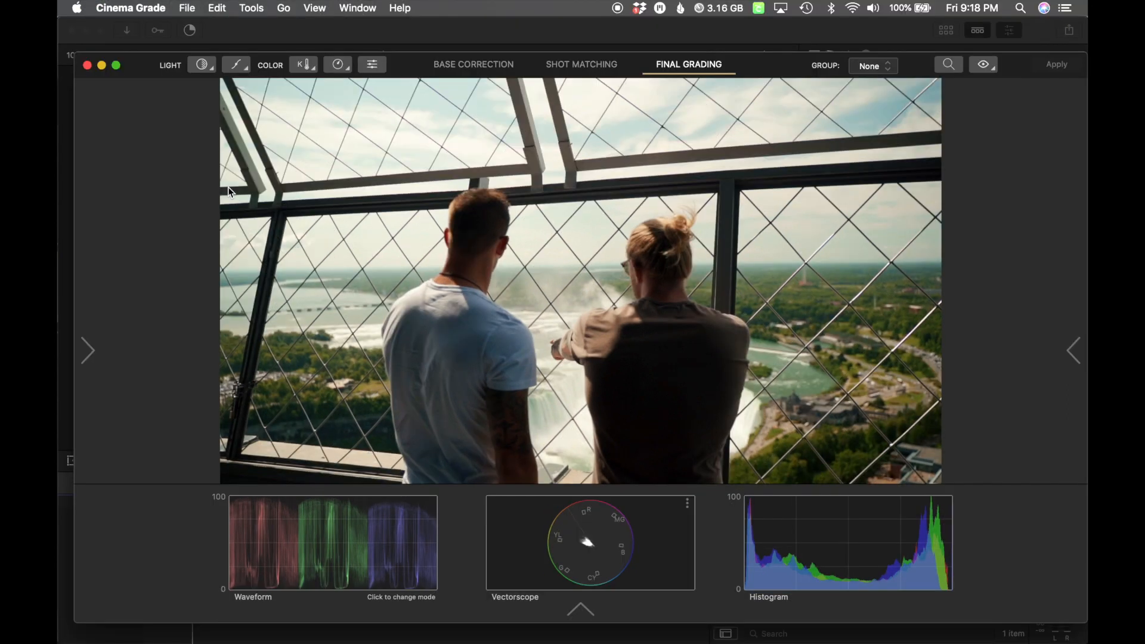
left_click(88, 66)
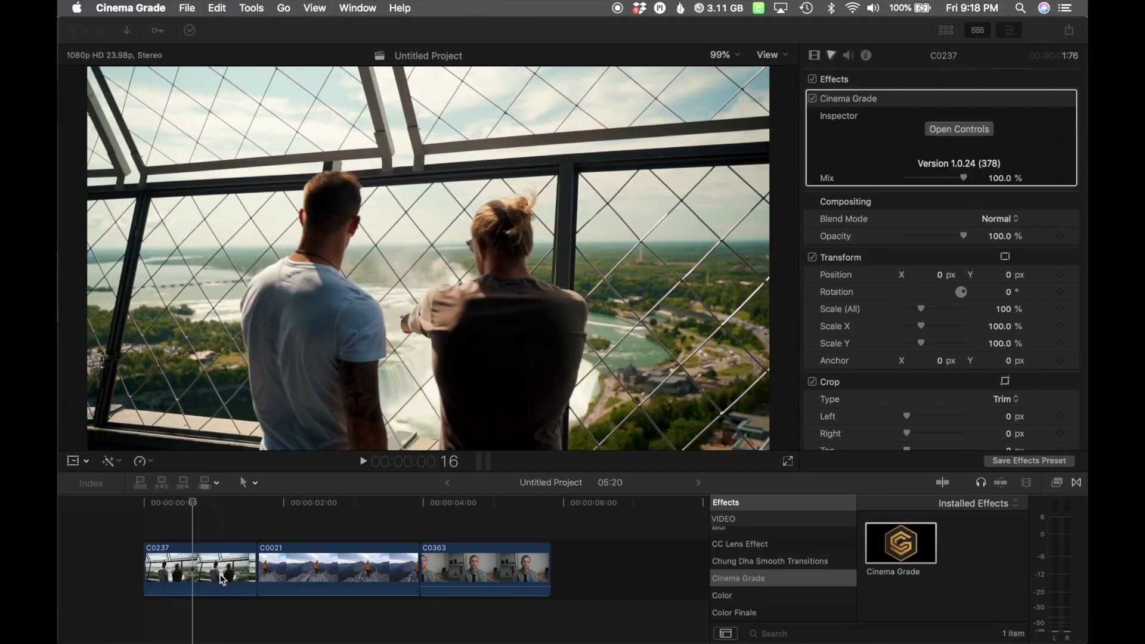
left_click(221, 578)
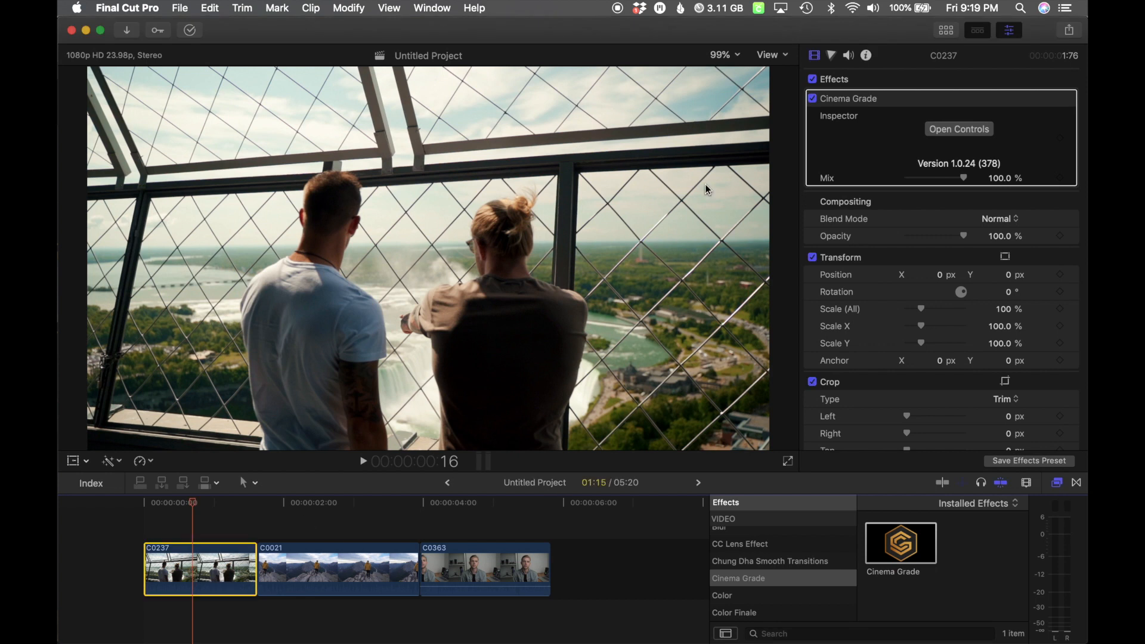
- Compare clip C0237 with and without its Cinema Grade effect, including fading the effect's mix to 0% and back to 100%
left_click(812, 99)
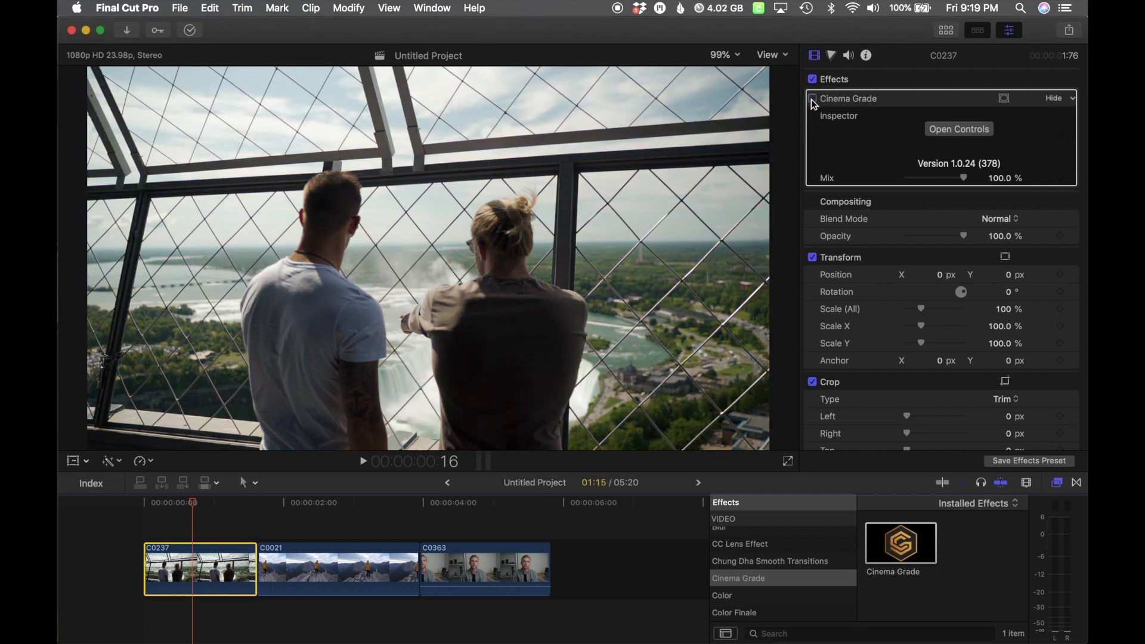
left_click(813, 99)
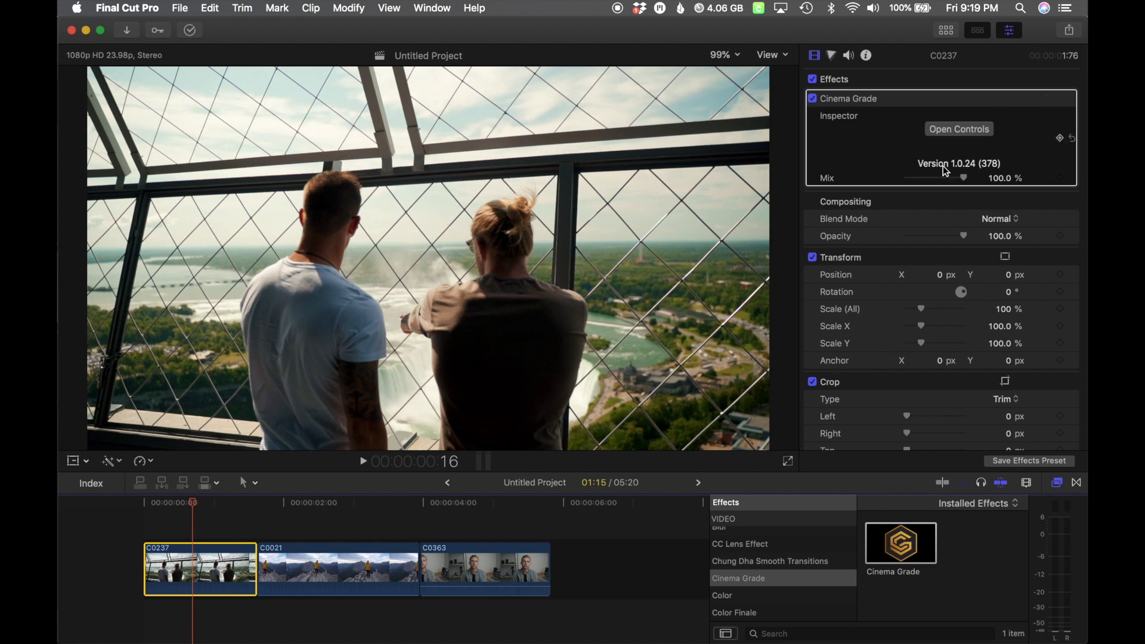
left_click(964, 178)
left_click_drag(964, 179, 902, 182)
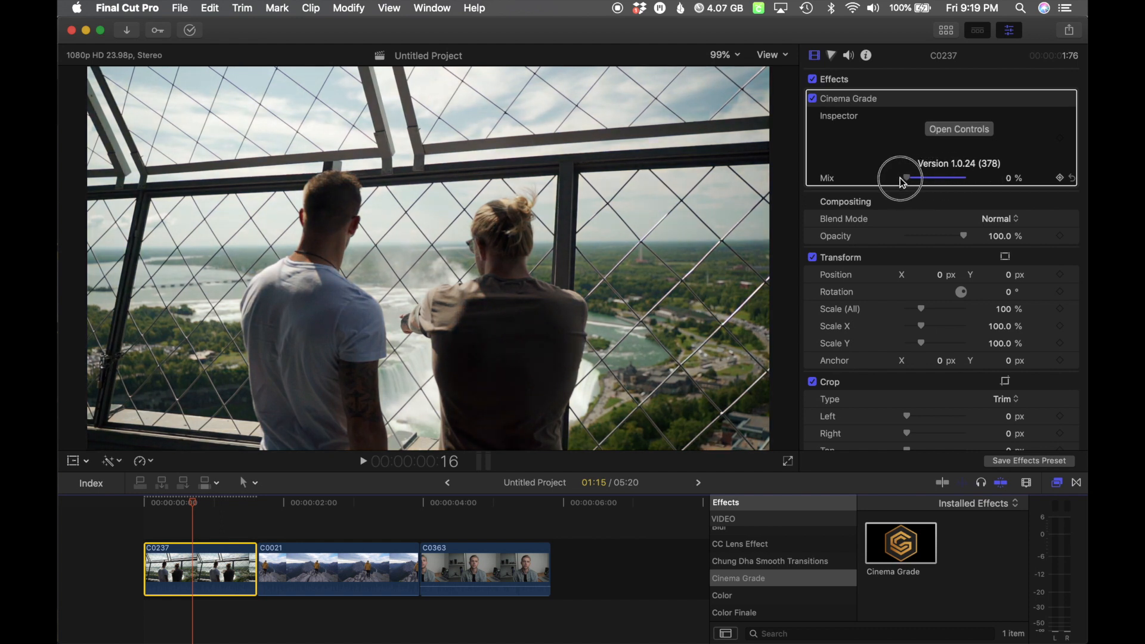
left_click_drag(902, 182, 980, 185)
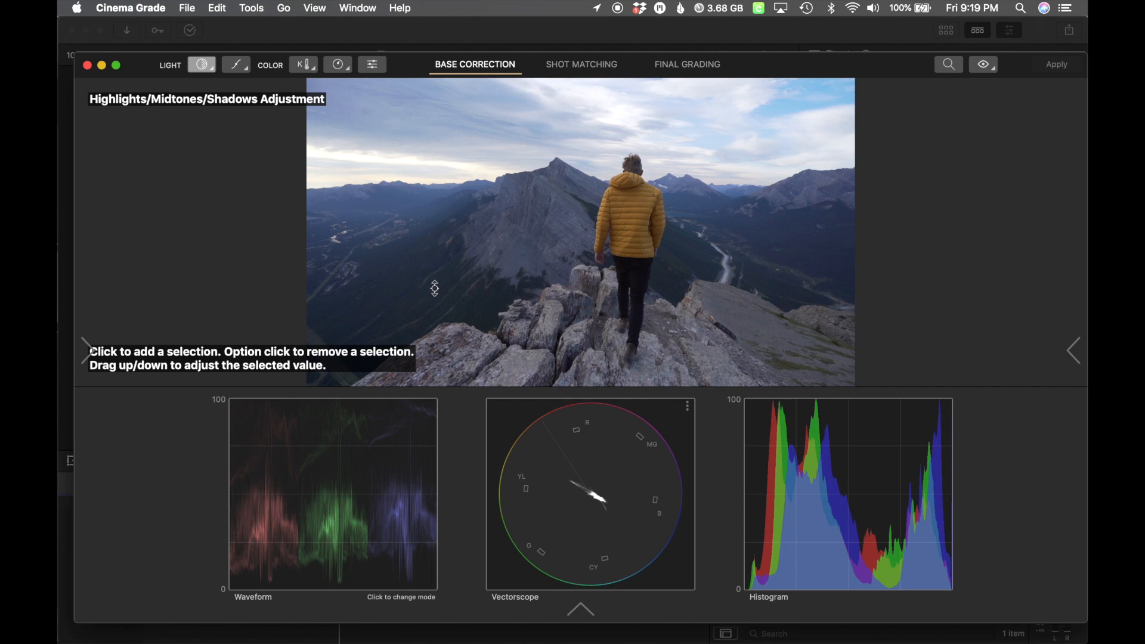
- Balance the mountain shot's tones in base correction by deepening the valley shadows, adjusting the sky highlights and lifting the midtones on the rock face
left_click_drag(435, 289, 434, 291)
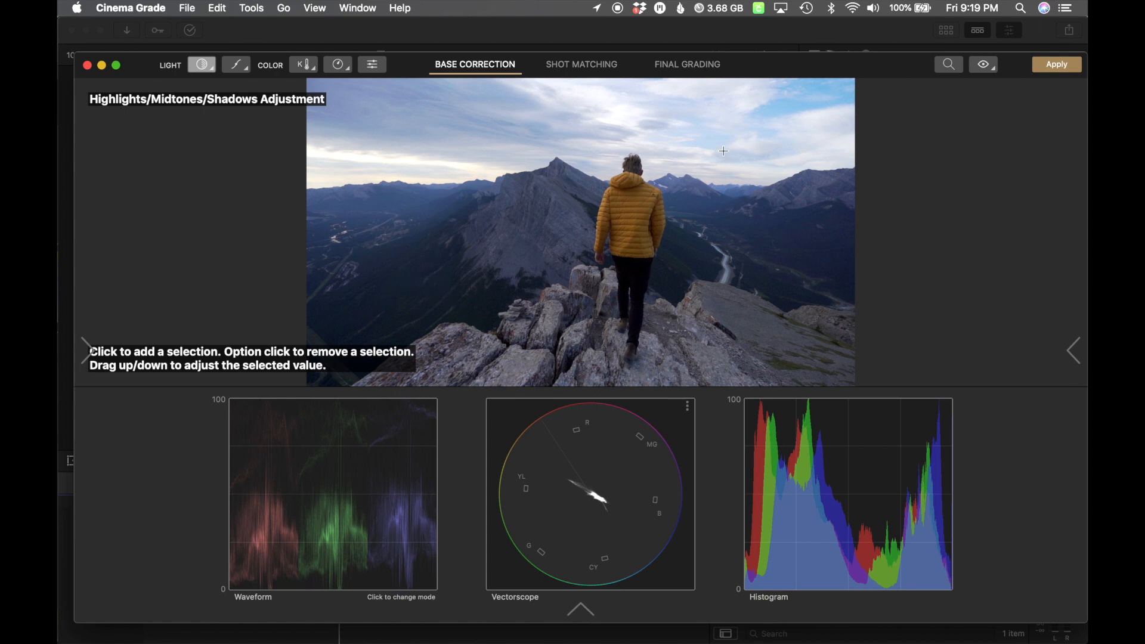
left_click_drag(816, 136, 816, 136)
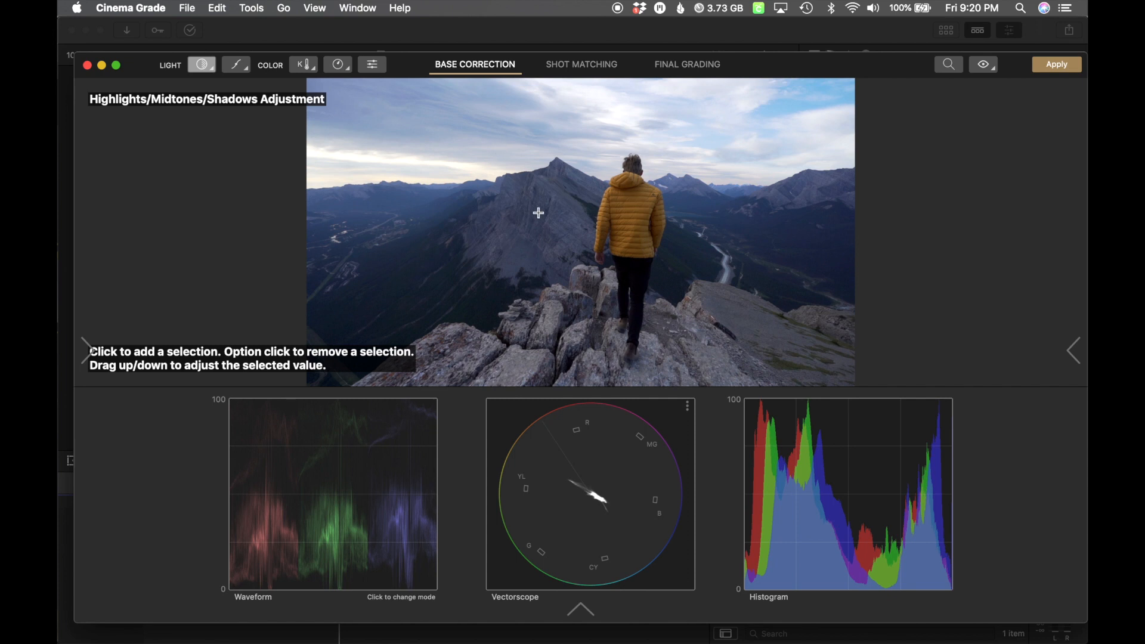
left_click_drag(555, 210, 554, 201)
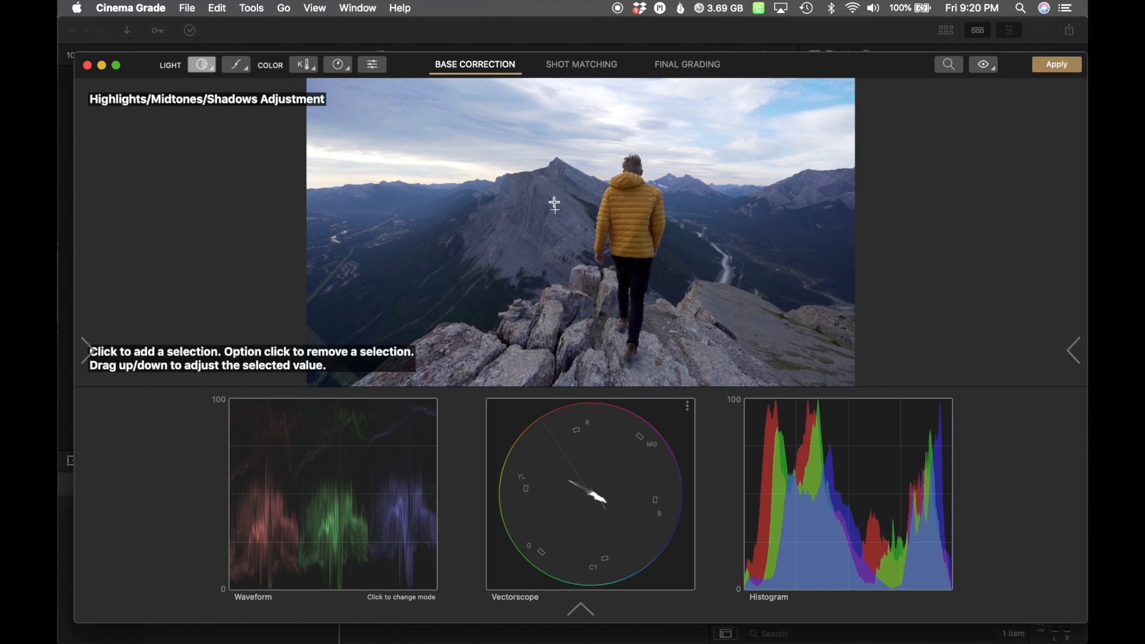
left_click(554, 210)
left_click_drag(426, 306, 425, 306)
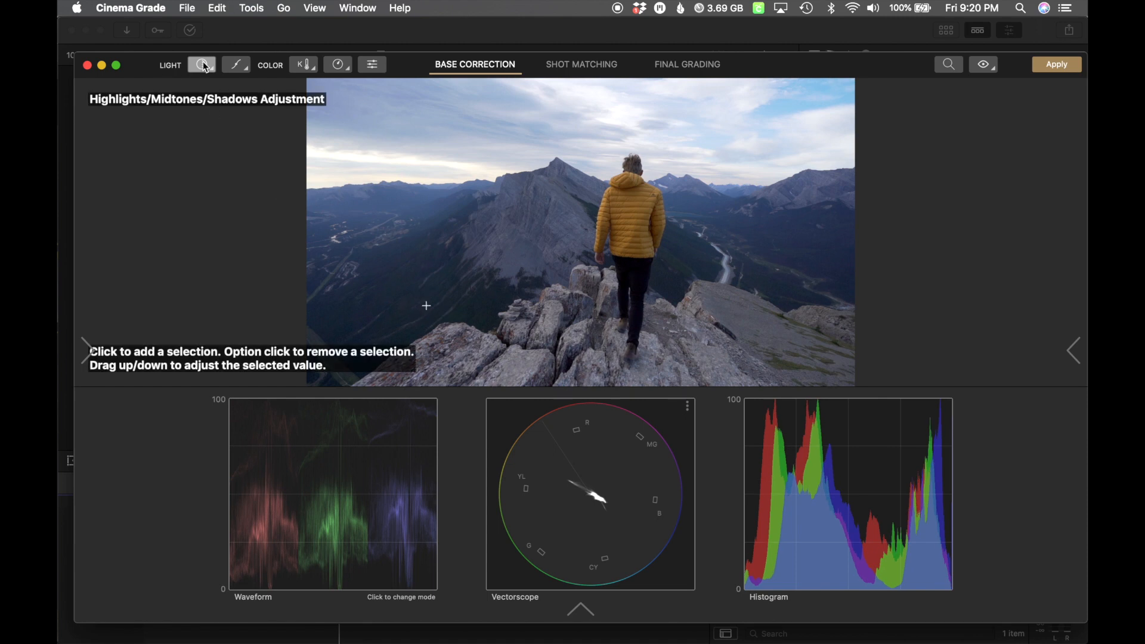
- Warm the mountain shot slightly with the color temperature adjustment
left_click(302, 65)
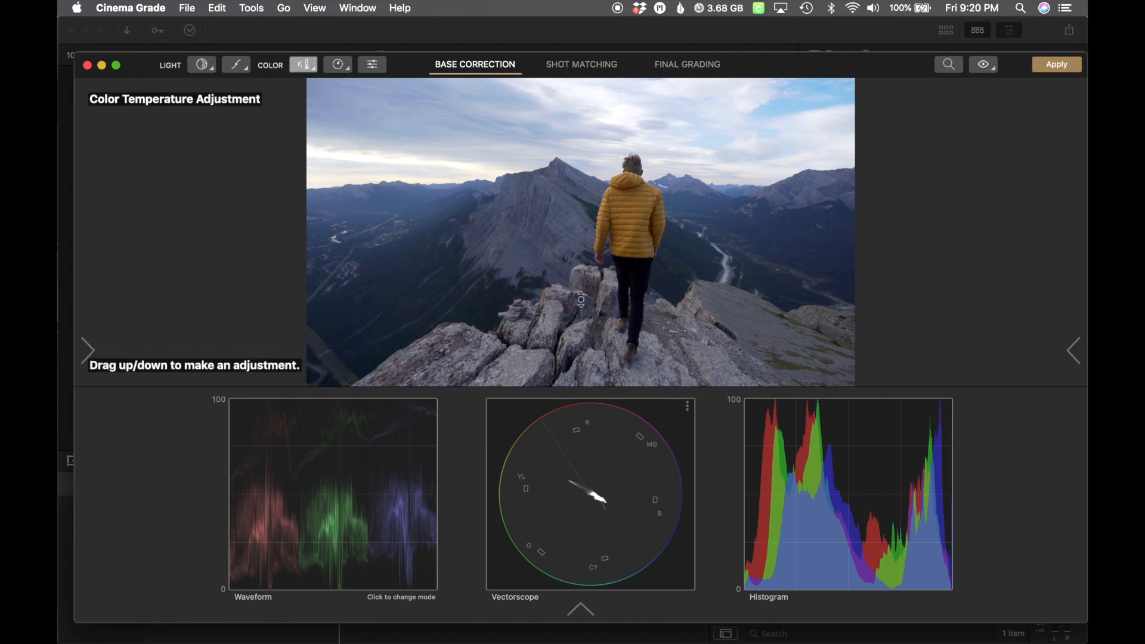
left_click_drag(453, 282, 454, 275)
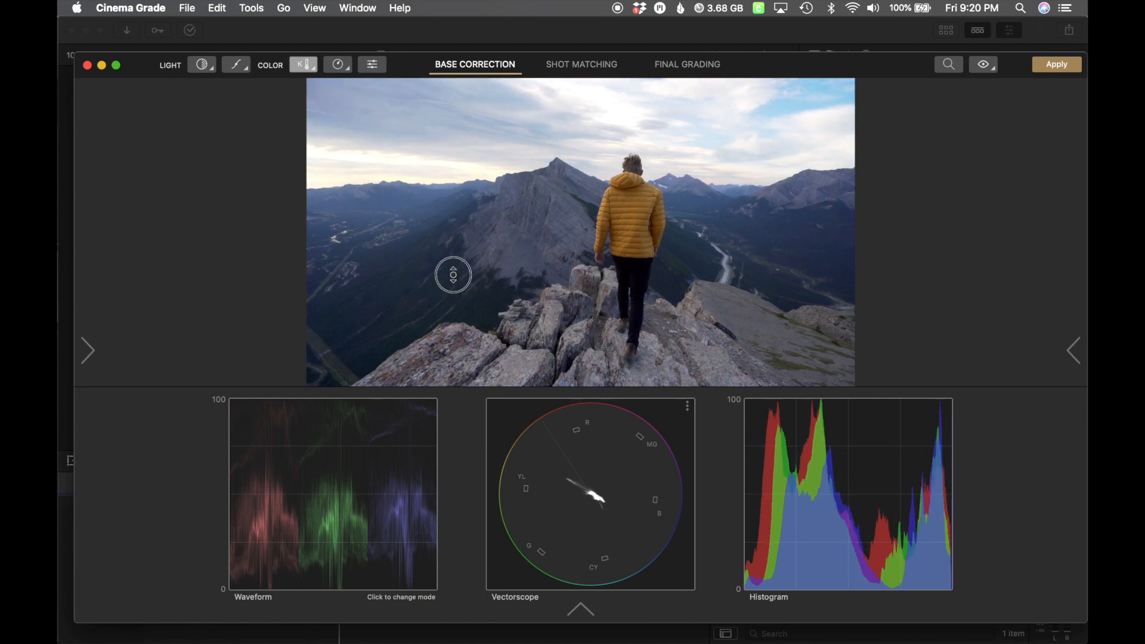
left_click_drag(454, 275, 453, 274)
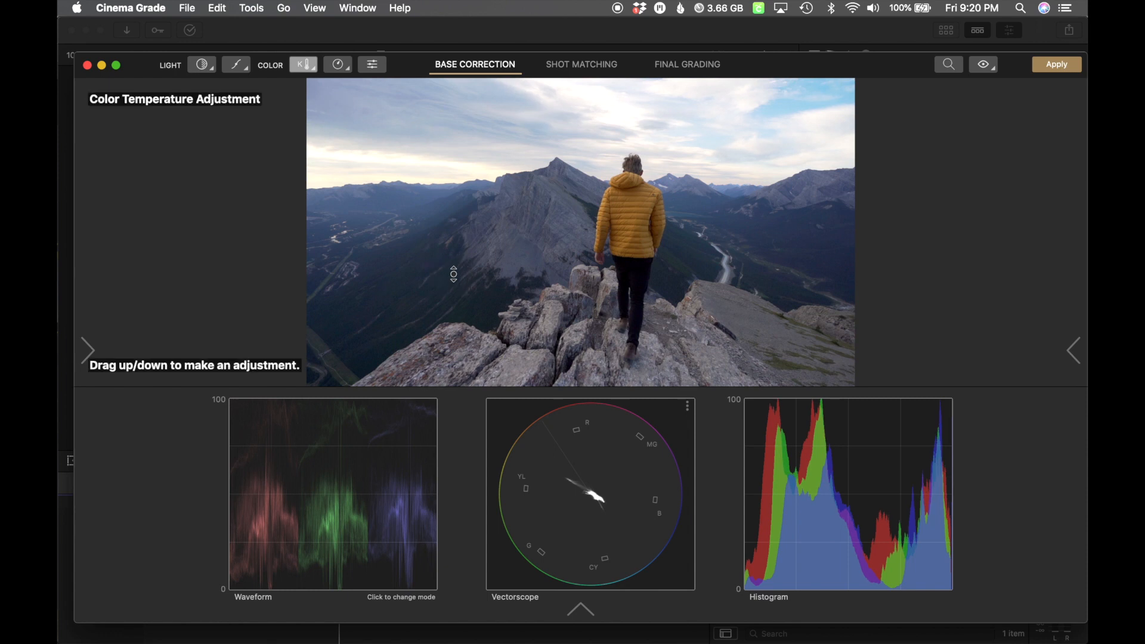
- Darken the shadows in the valley a little more and compare the corrected shot with the original
left_click(199, 65)
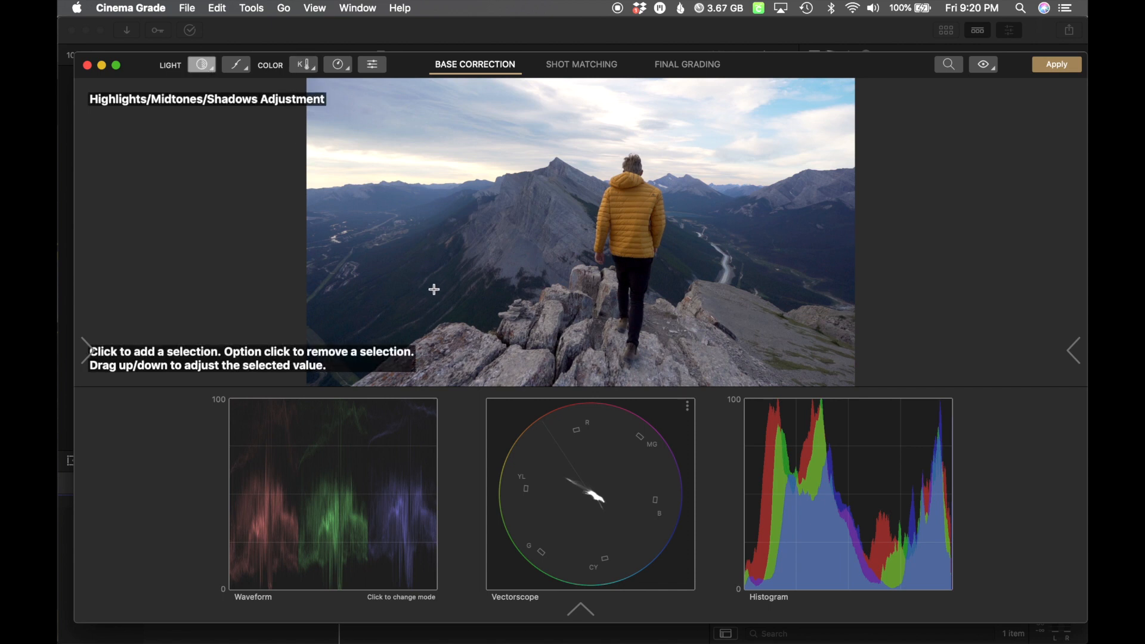
left_click_drag(434, 292, 434, 295)
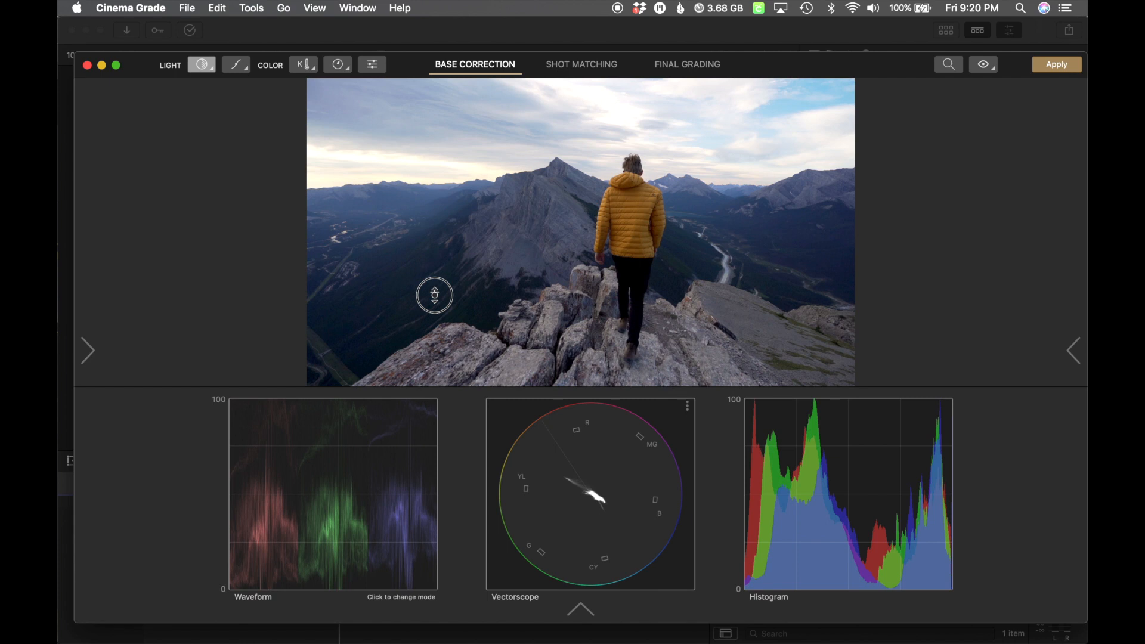
left_click_drag(435, 295, 434, 293)
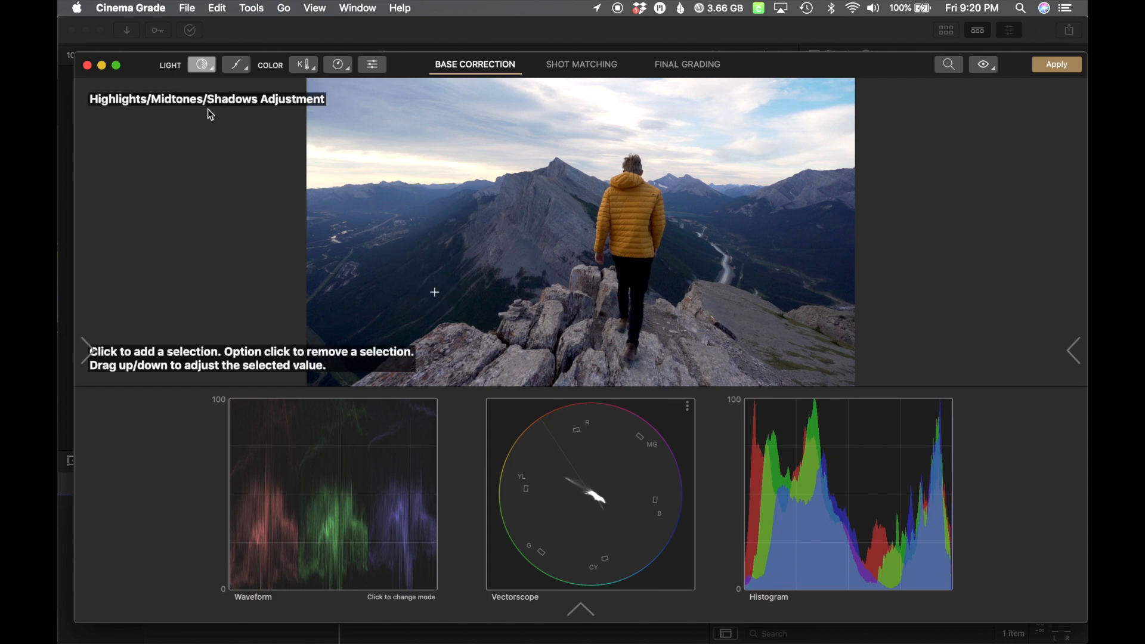
left_click(202, 66)
left_click_drag(985, 69, 986, 69)
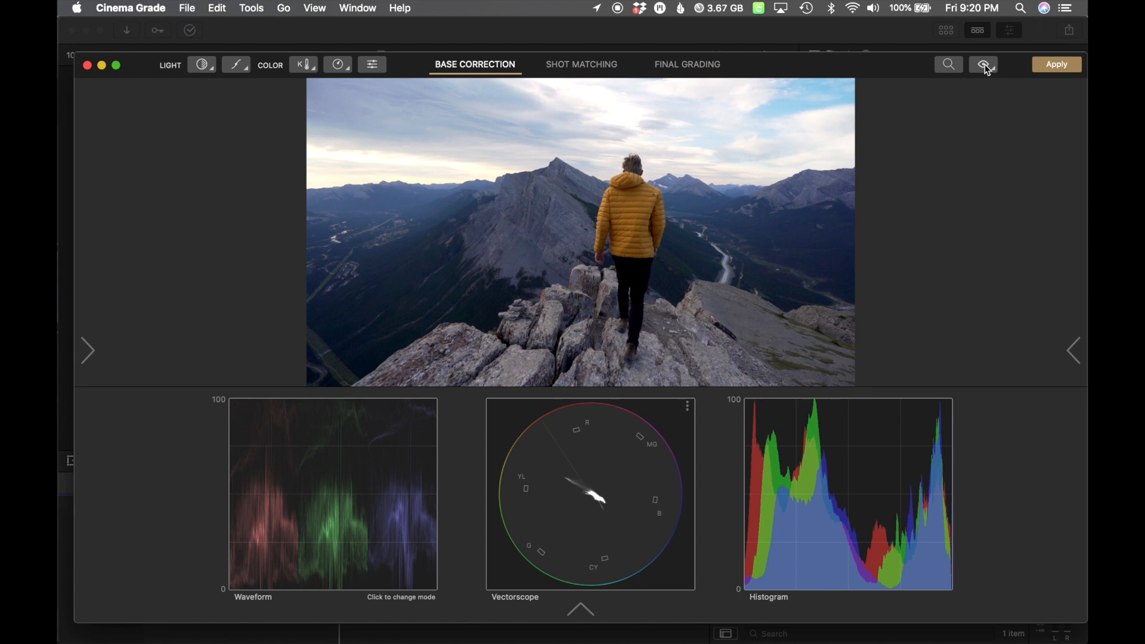
left_click_drag(986, 70, 986, 69)
- Switch the mountain shot to final grading and open the user LUTs
left_click(691, 67)
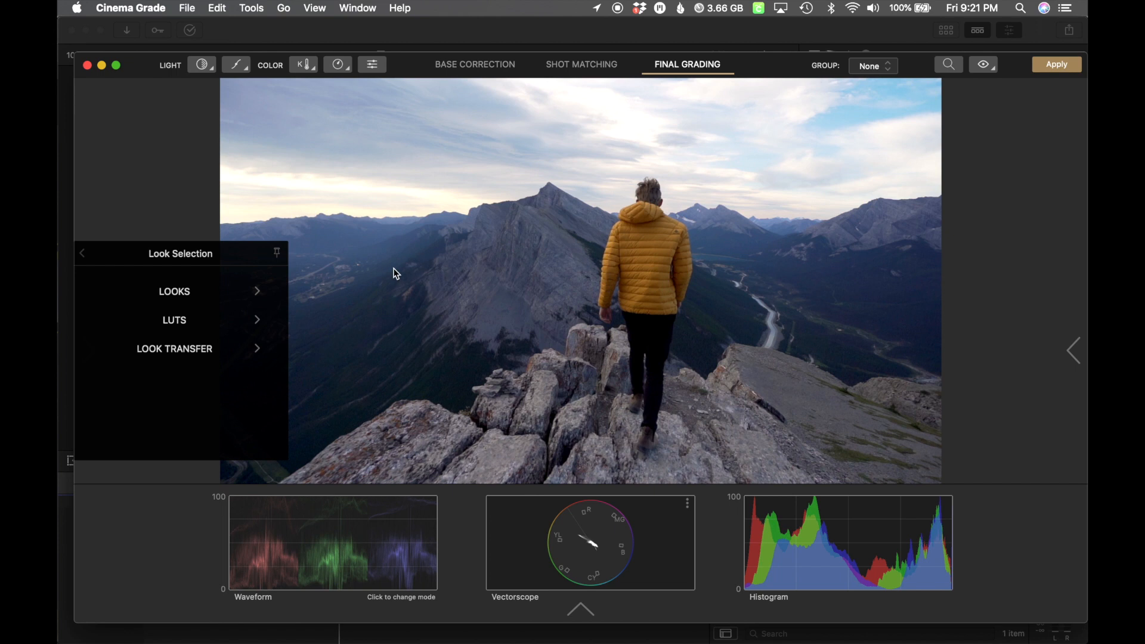
left_click(176, 325)
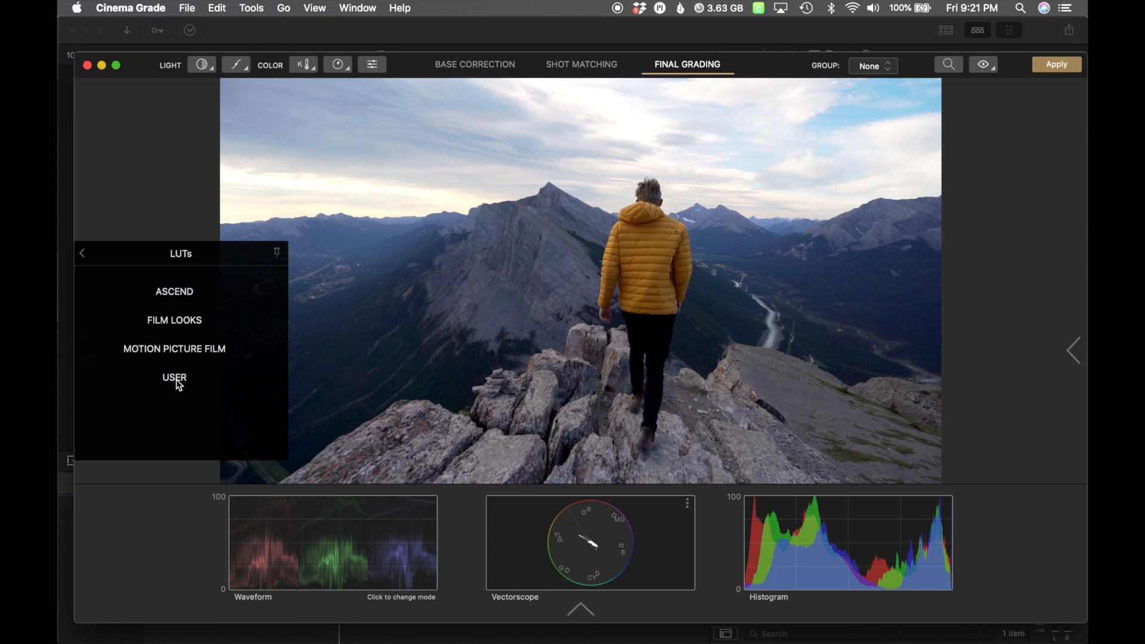
left_click(177, 378)
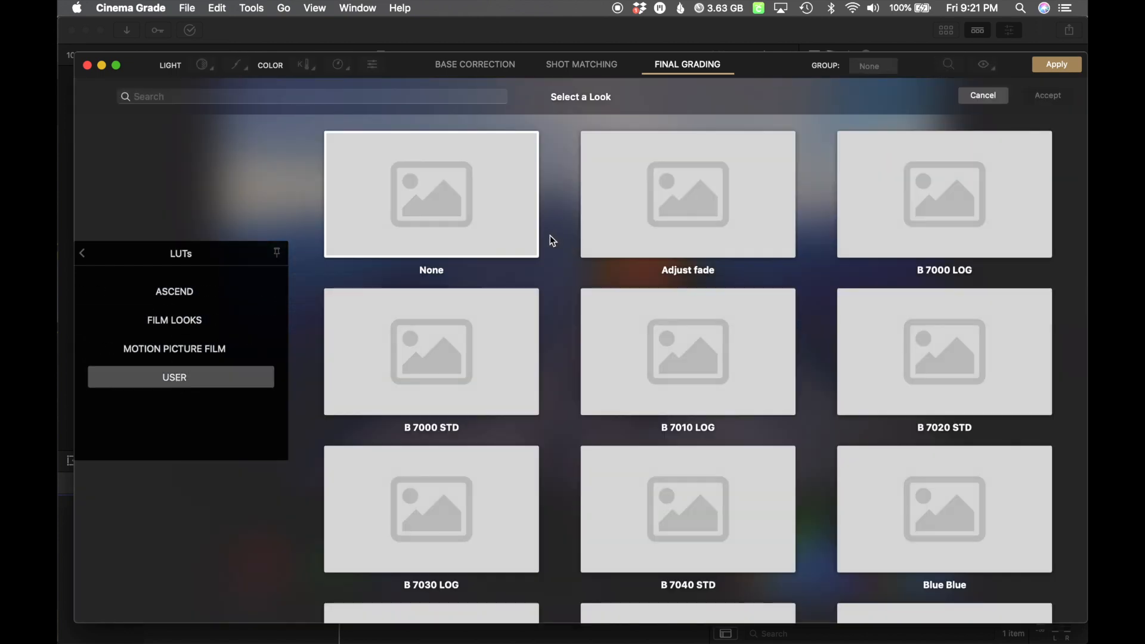
- Examine the user LUT previews on the mountain shot to find a suitable look
scroll(554, 240, "down", 5)
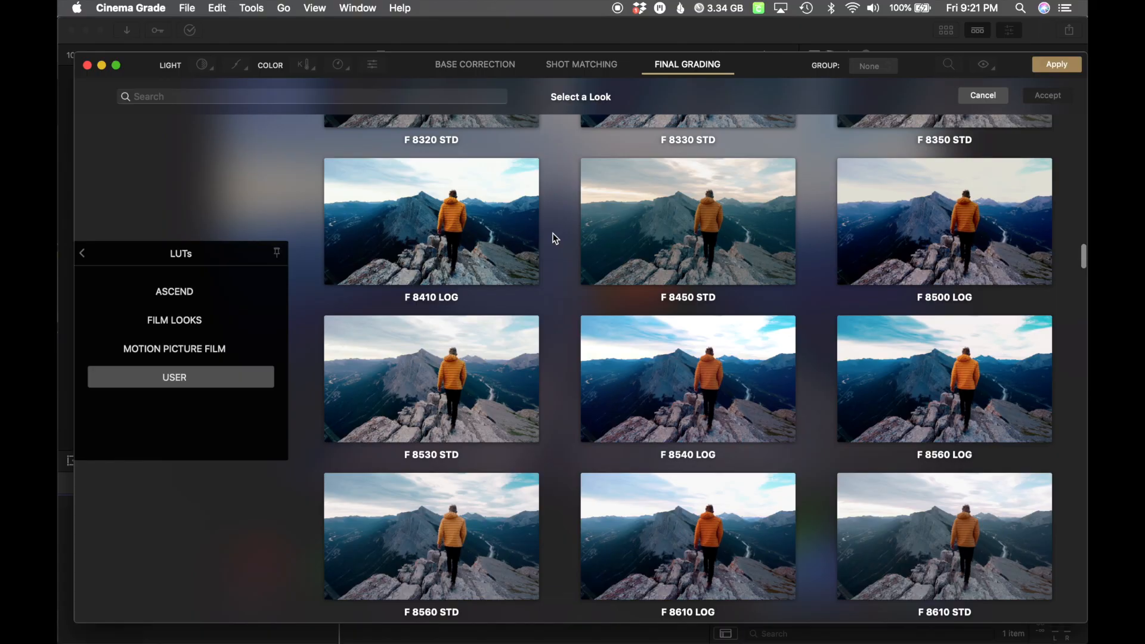
scroll(554, 238, "down", 3)
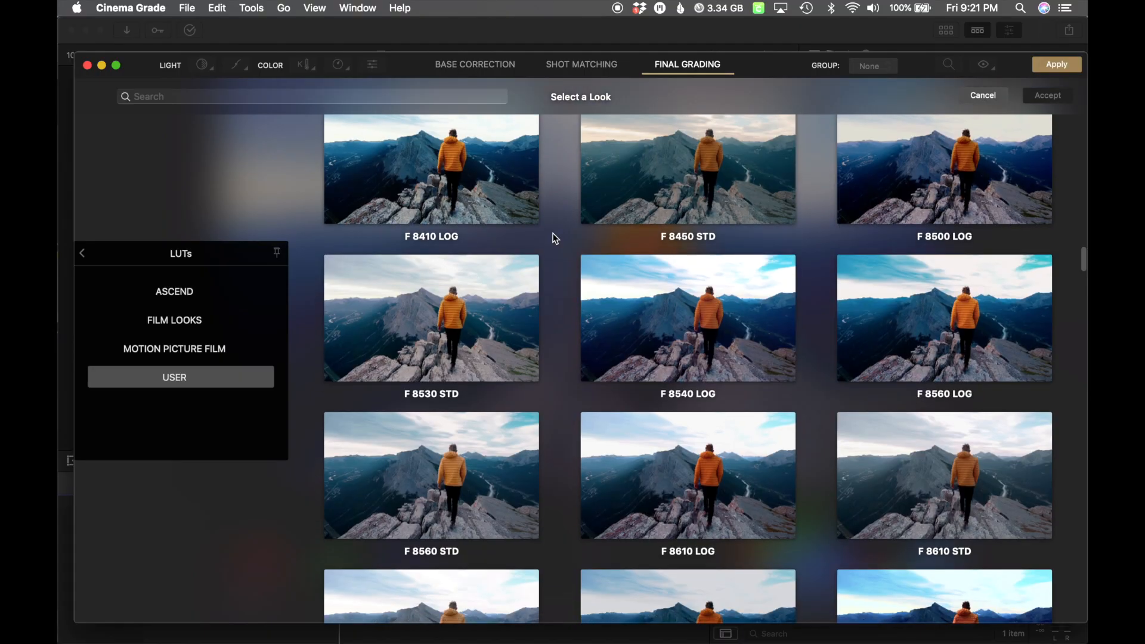
scroll(555, 239, "down", 2)
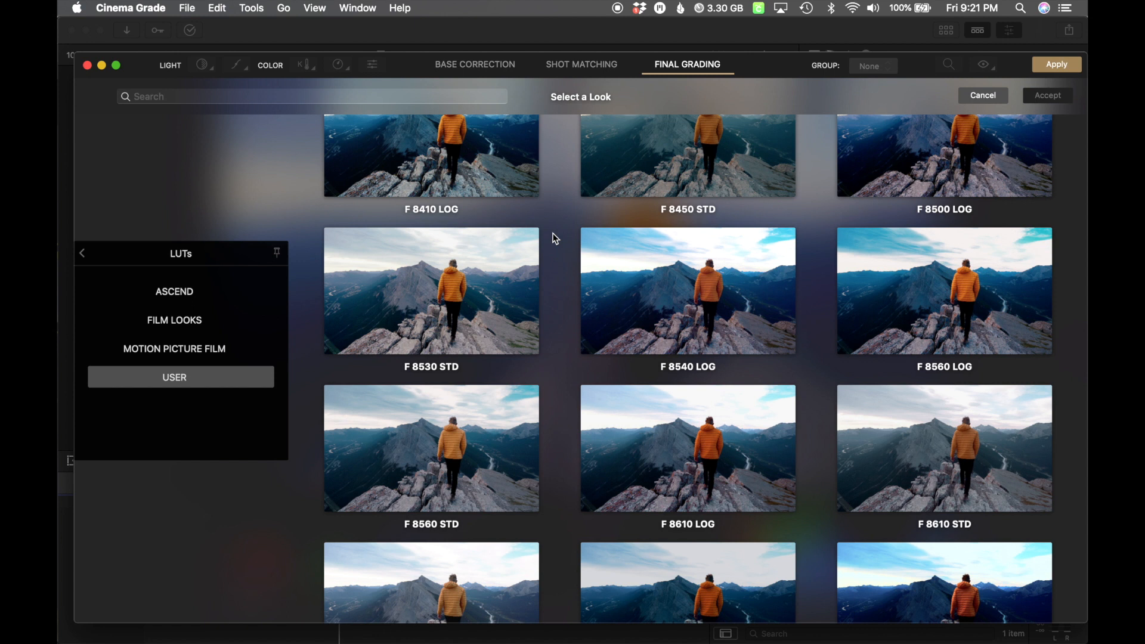
scroll(554, 239, "down", 8)
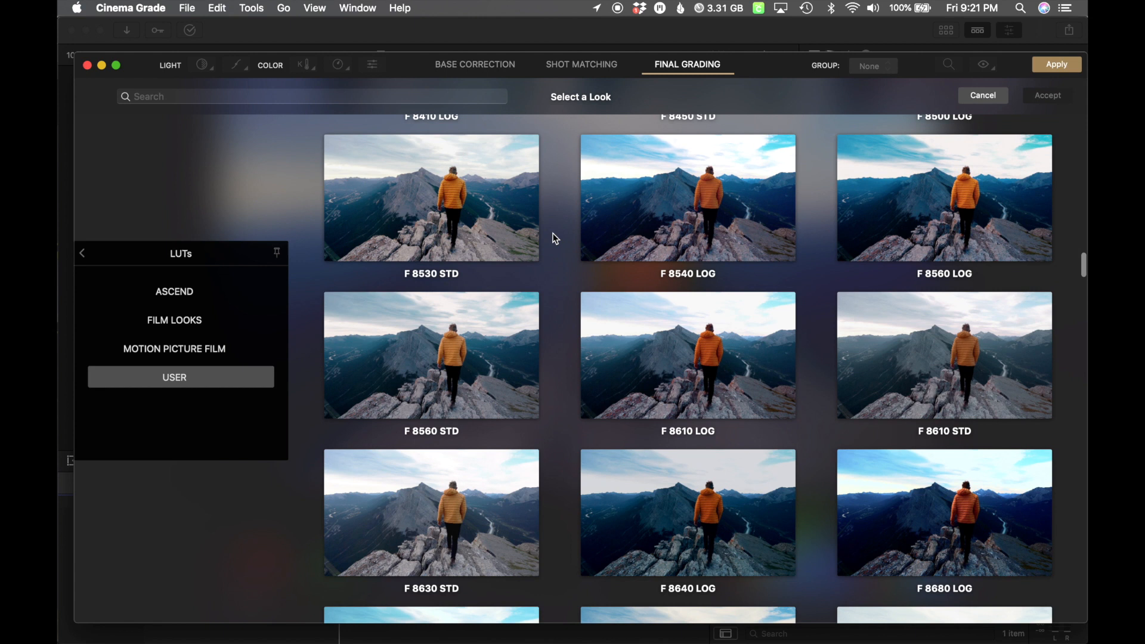
scroll(554, 238, "down", 15)
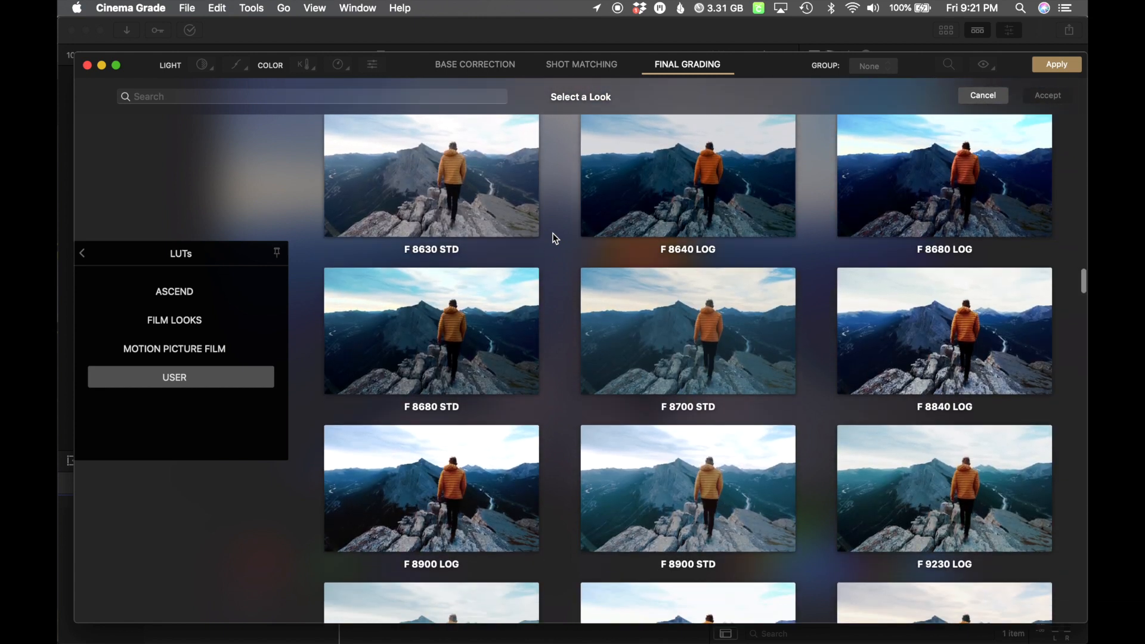
scroll(555, 238, "down", 13)
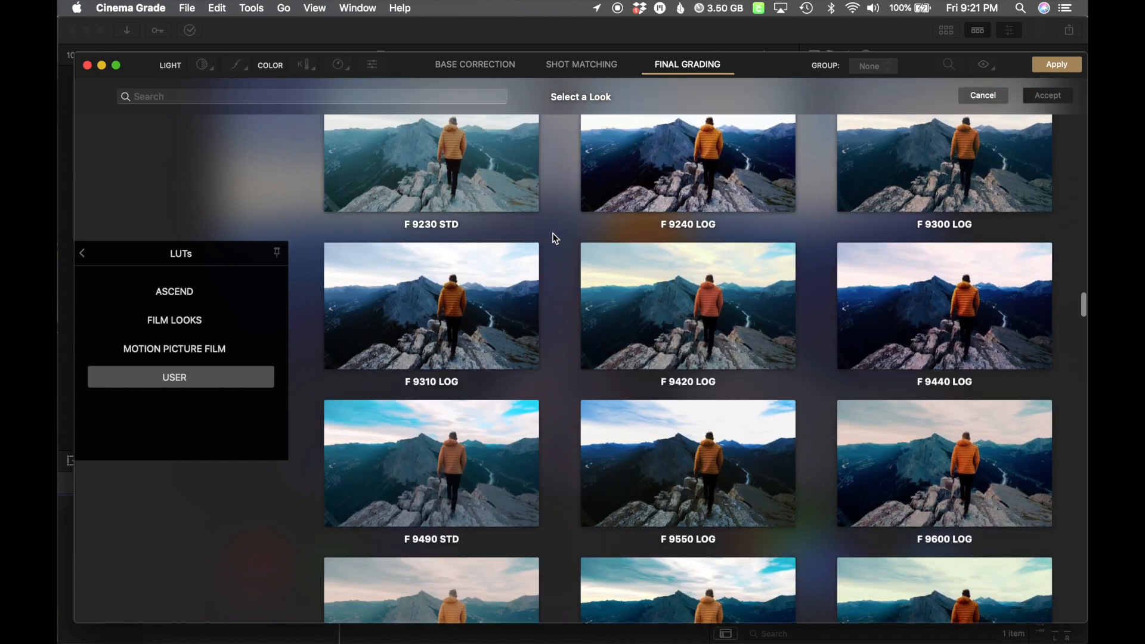
scroll(554, 239, "down", 9)
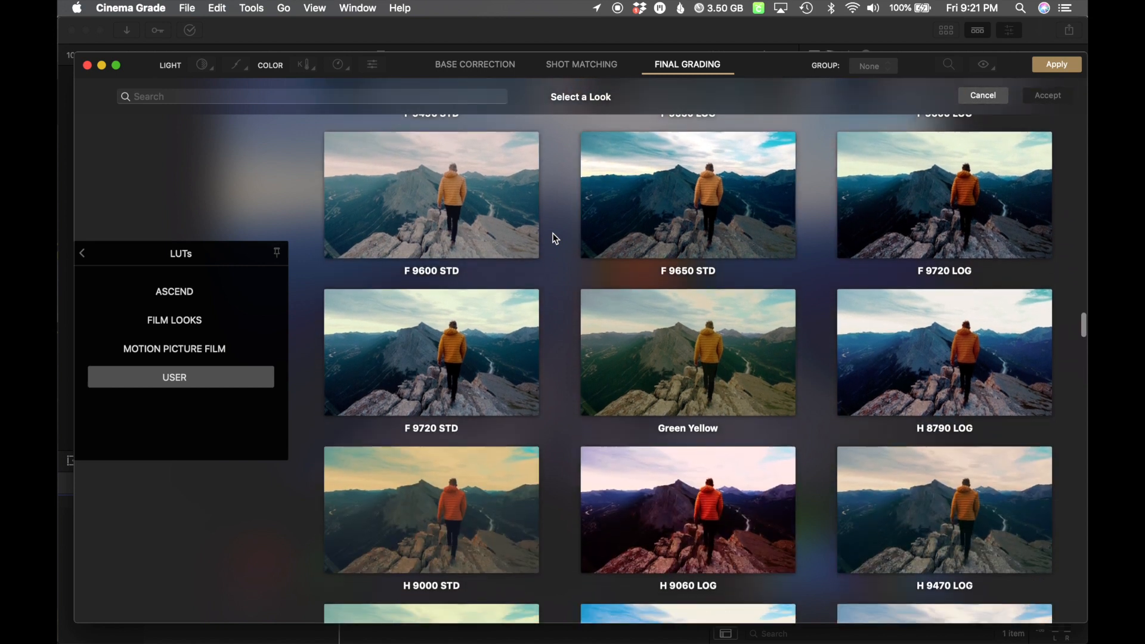
scroll(554, 239, "up", 17)
scroll(555, 239, "up", 20)
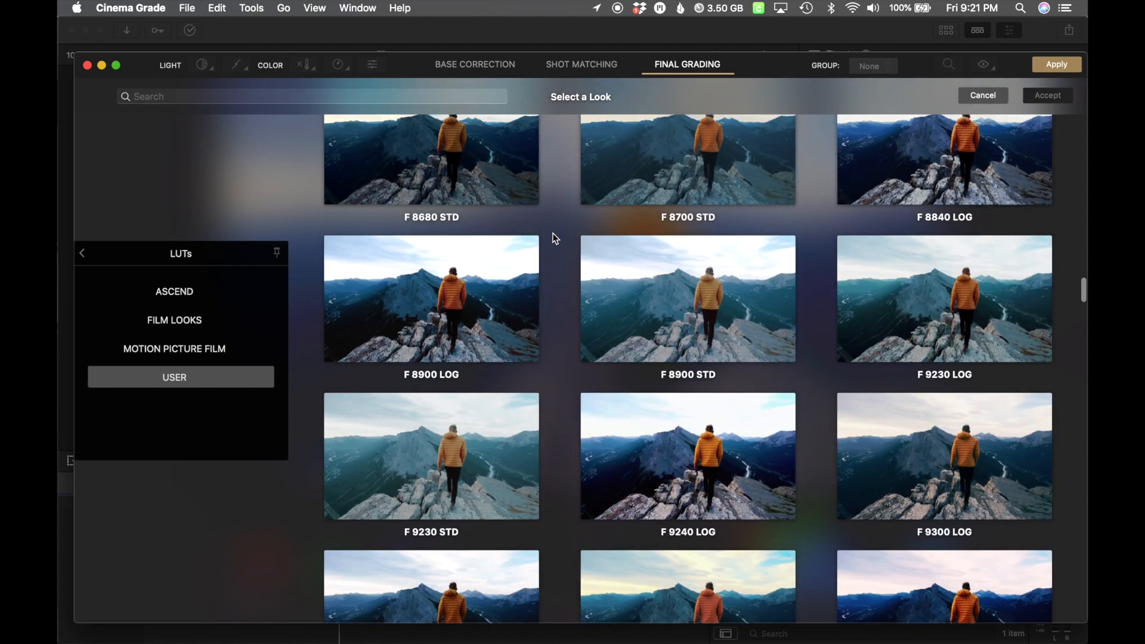
scroll(554, 238, "up", 5)
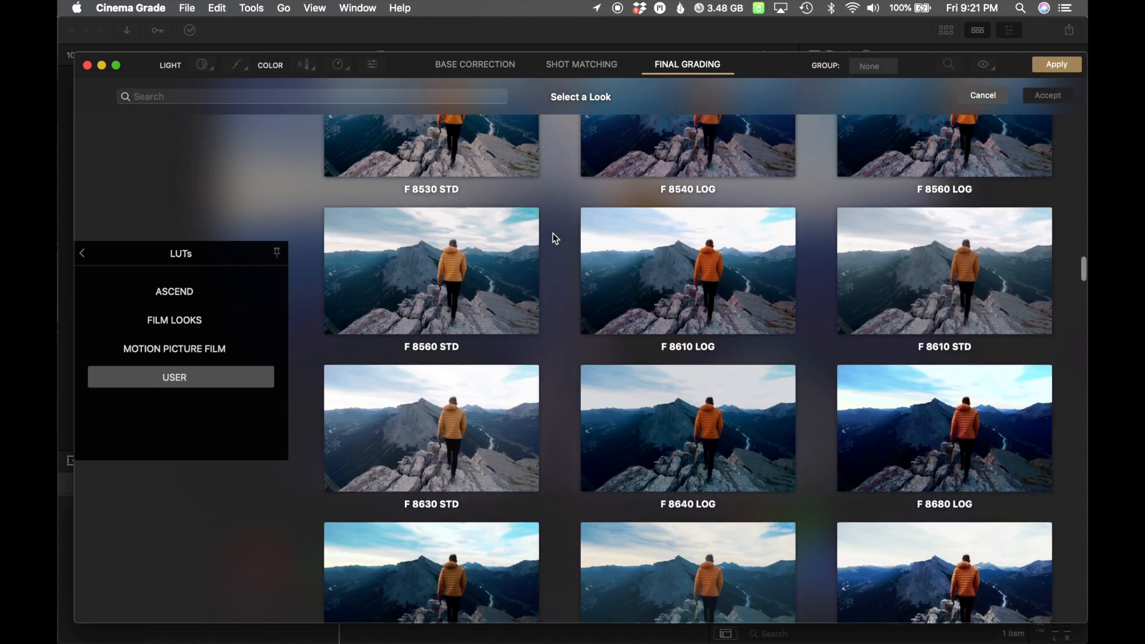
- Accept the F 8560 STD look for the mountain shot, then take its mix down to 0 and back up to a partial strength
left_click(486, 252)
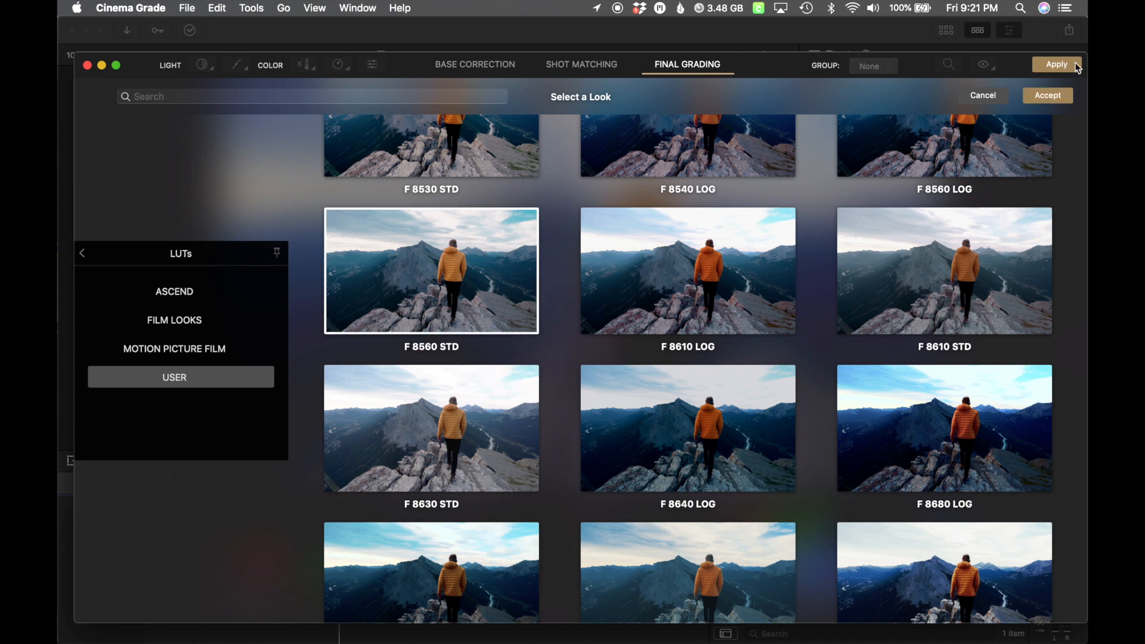
left_click(1053, 97)
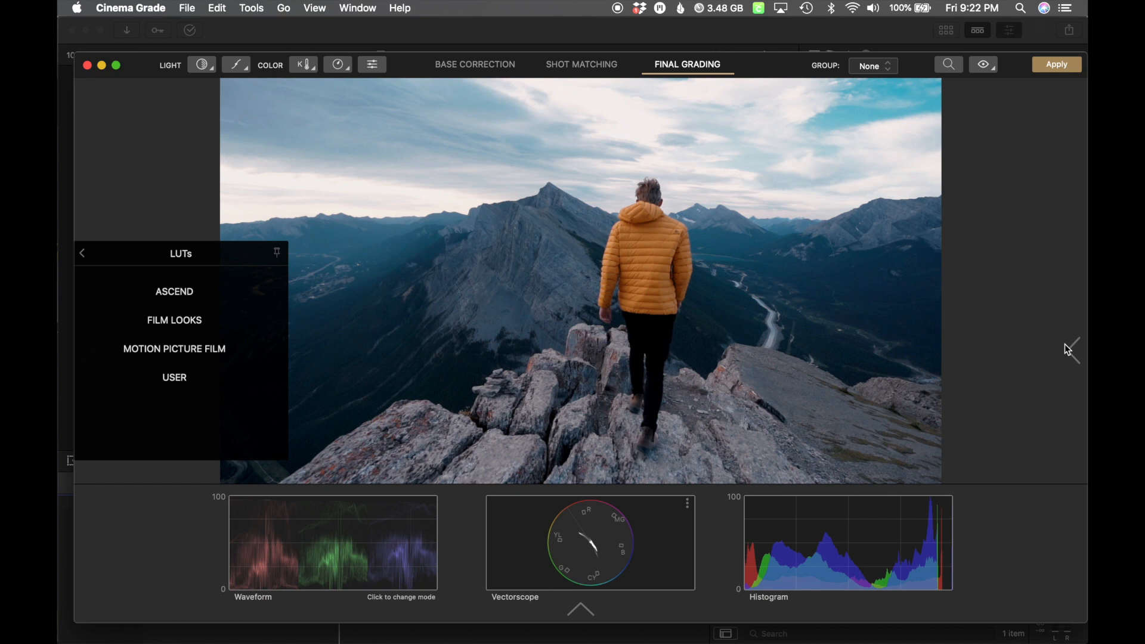
left_click(1070, 350)
left_click_drag(1024, 183, 914, 179)
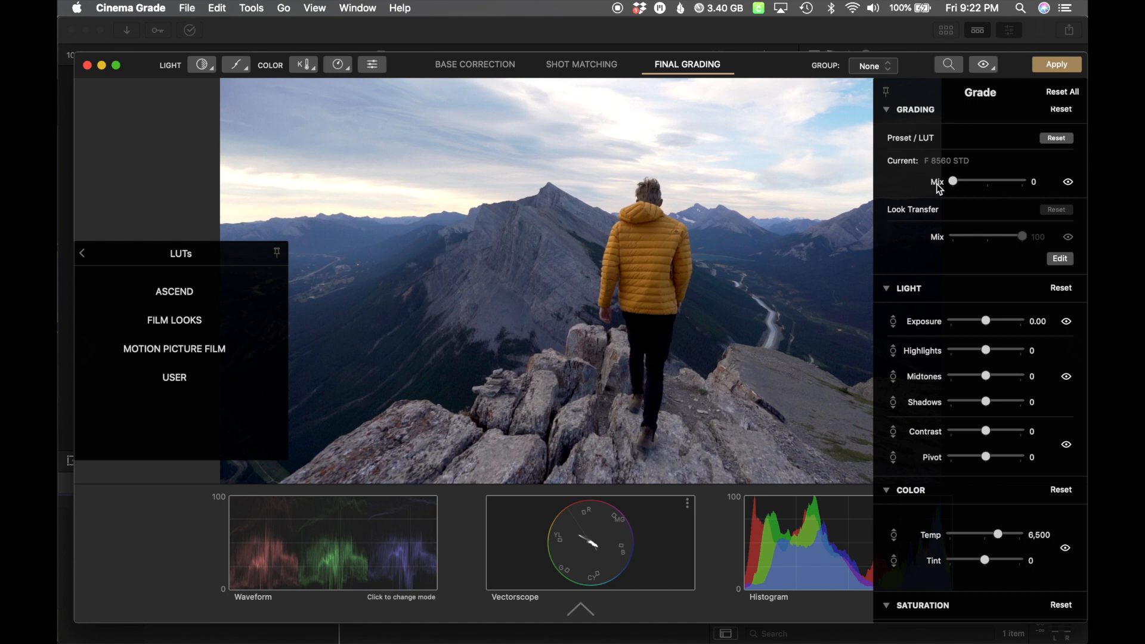
left_click(957, 182)
left_click_drag(958, 182, 993, 186)
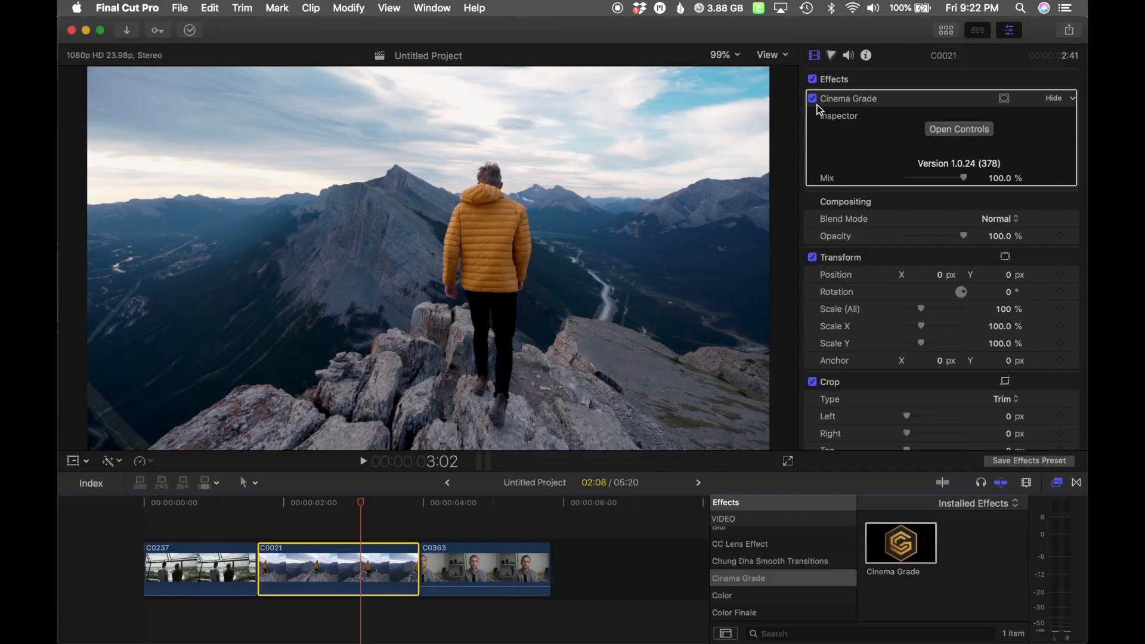
- Compare clip C0021 with and without its Cinema Grade effect in Final Cut Pro
left_click(814, 100)
left_click(814, 101)
left_click(815, 101)
left_click(814, 100)
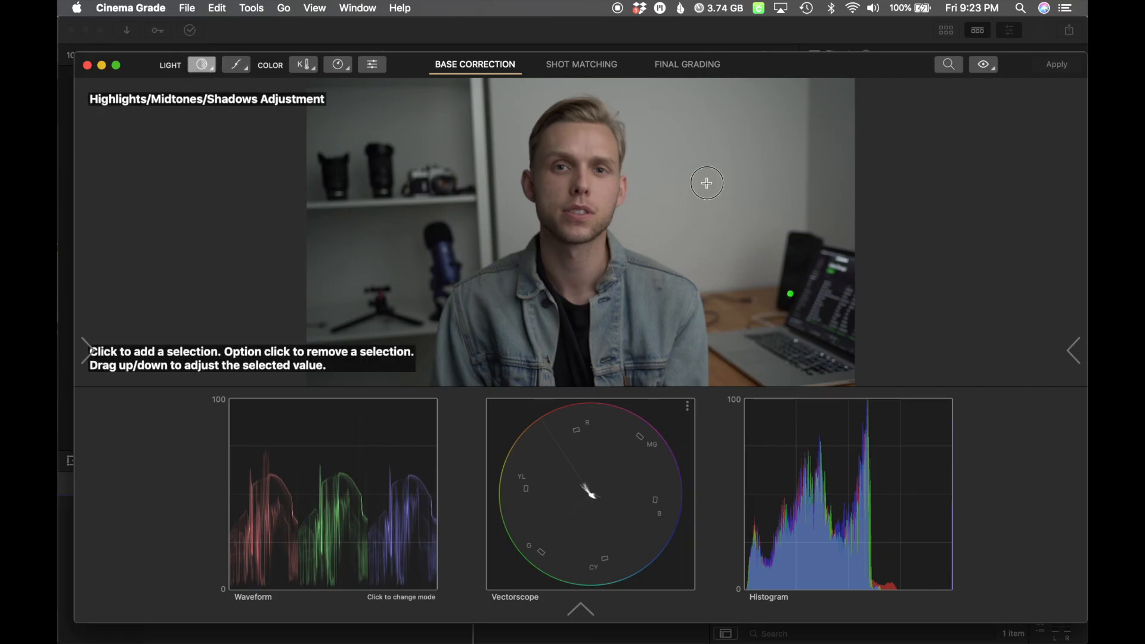
- Brighten the wall and denim jacket tones of the interview shot and darken the black shirt's shadows to -24
left_click_drag(707, 183, 707, 170)
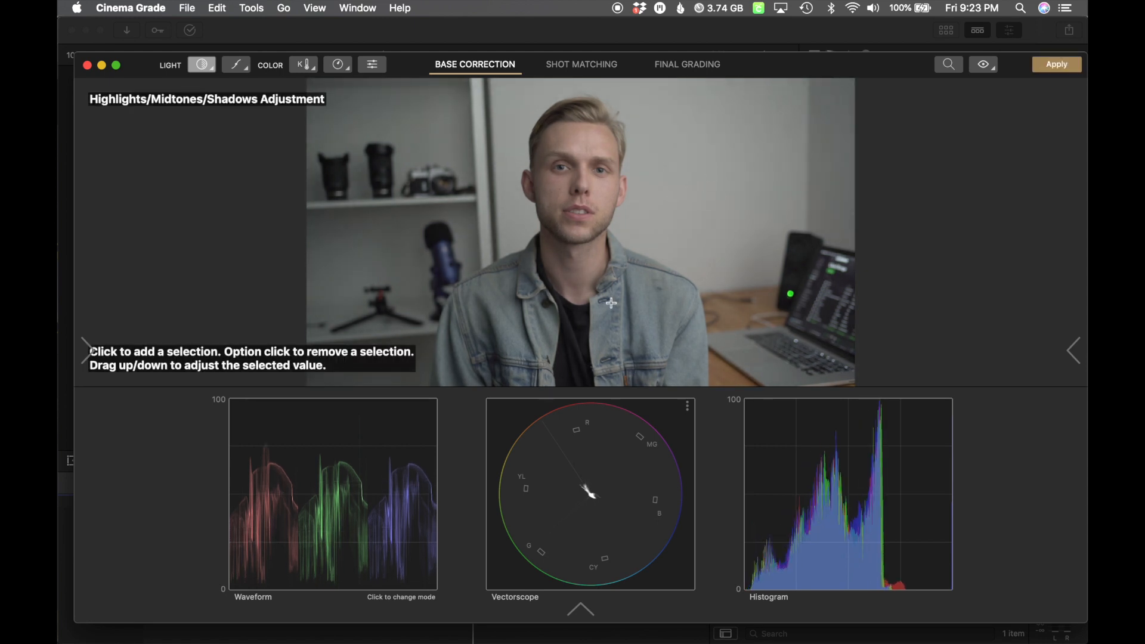
left_click_drag(579, 341, 579, 347)
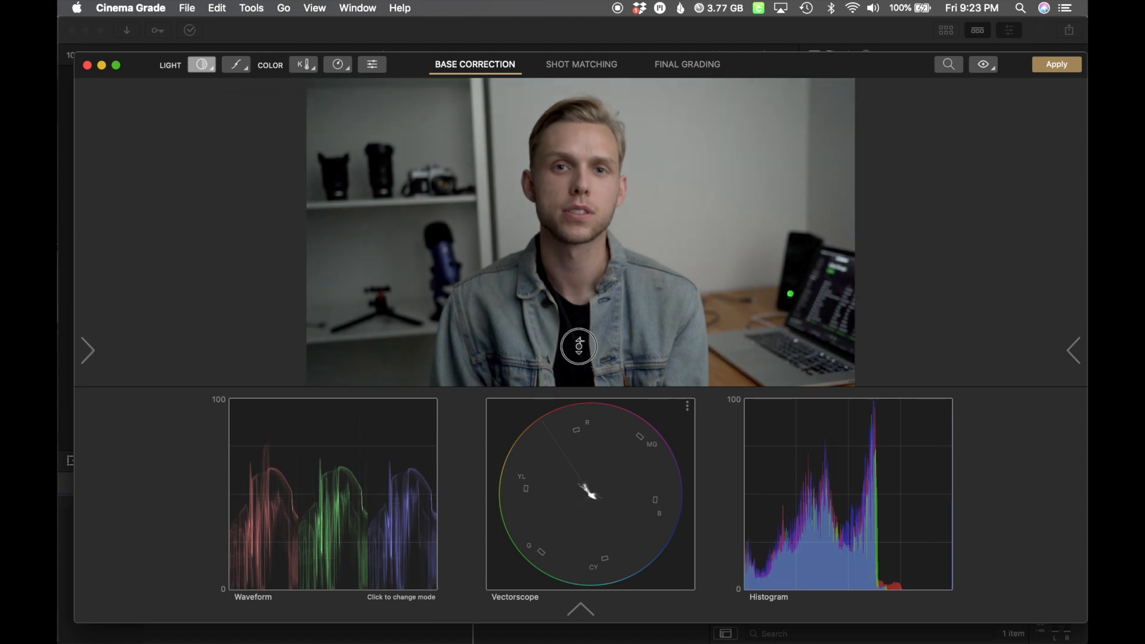
left_click_drag(578, 345, 578, 345)
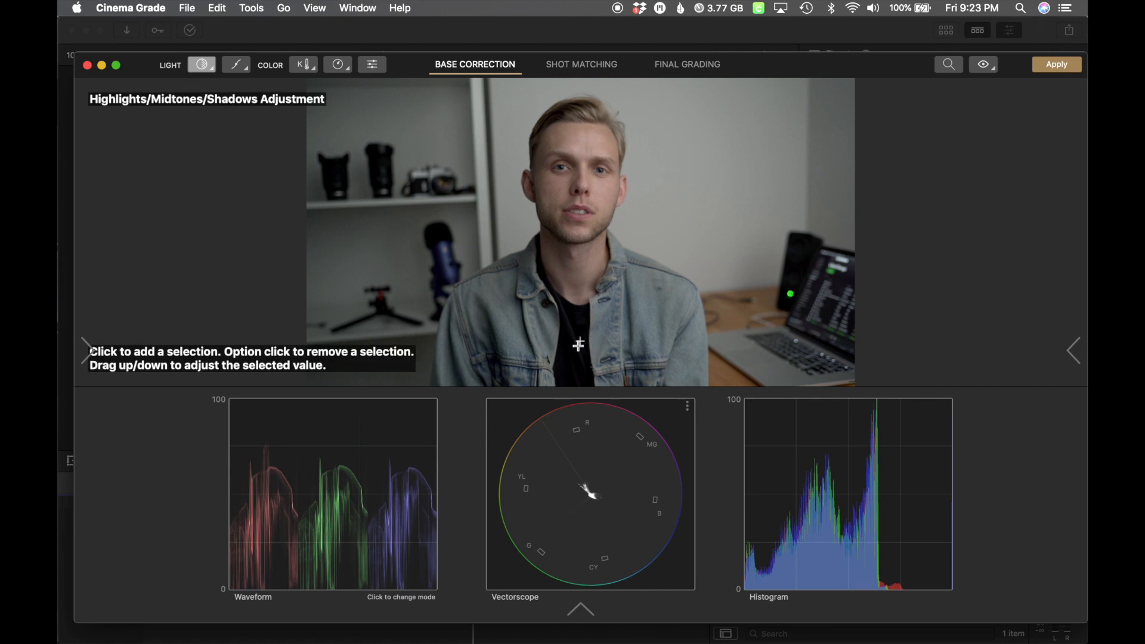
left_click(577, 344)
left_click_drag(658, 300, 657, 304)
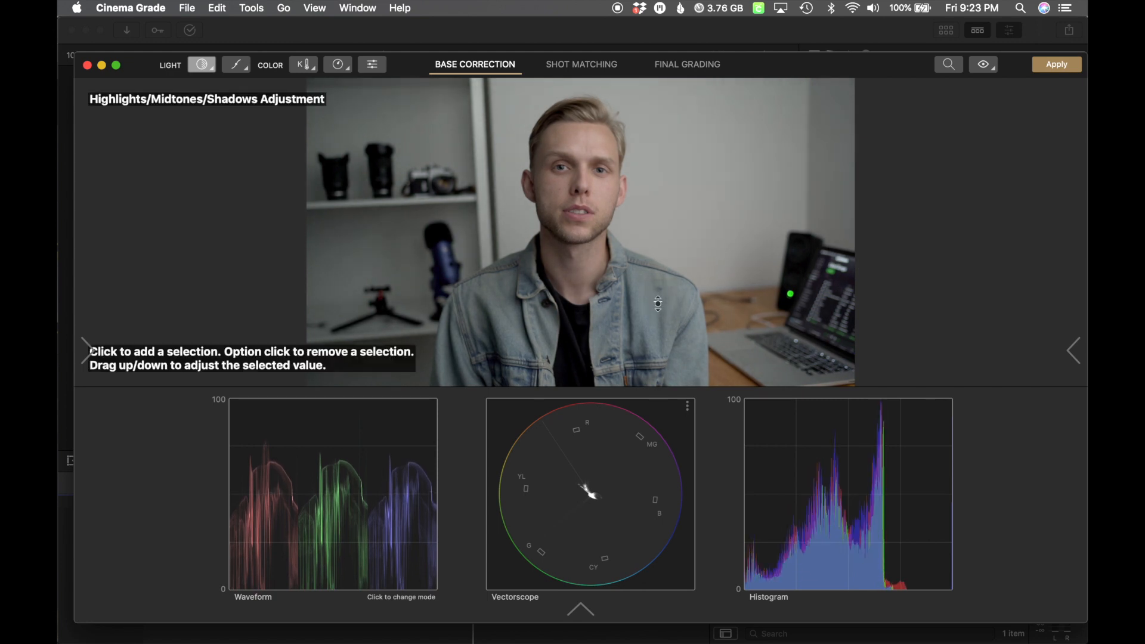
- Cool the interview shot's color temperature to 6,299 and fine-tune the wall's brightness to bring the midtones to 55
left_click(296, 63)
left_click_drag(644, 343, 644, 347)
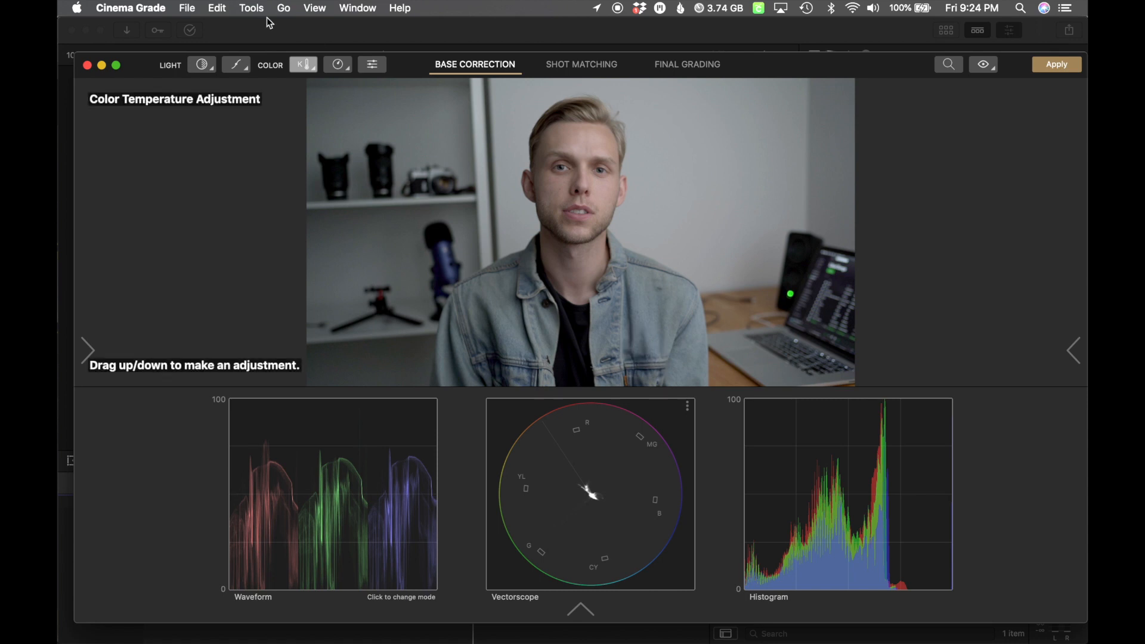
left_click(197, 64)
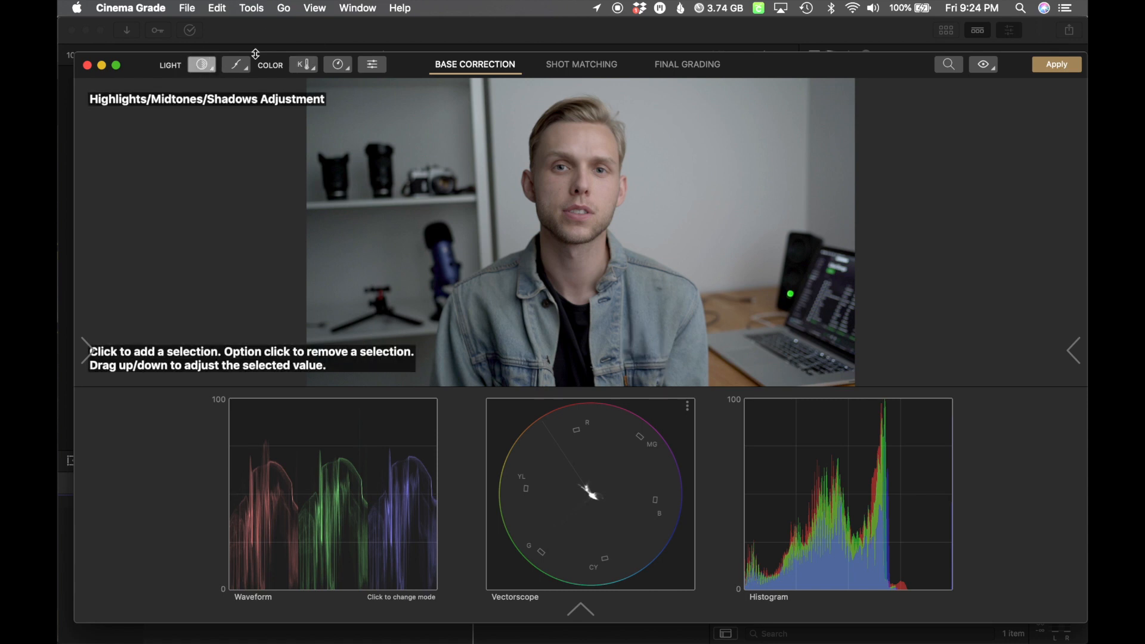
left_click(716, 184)
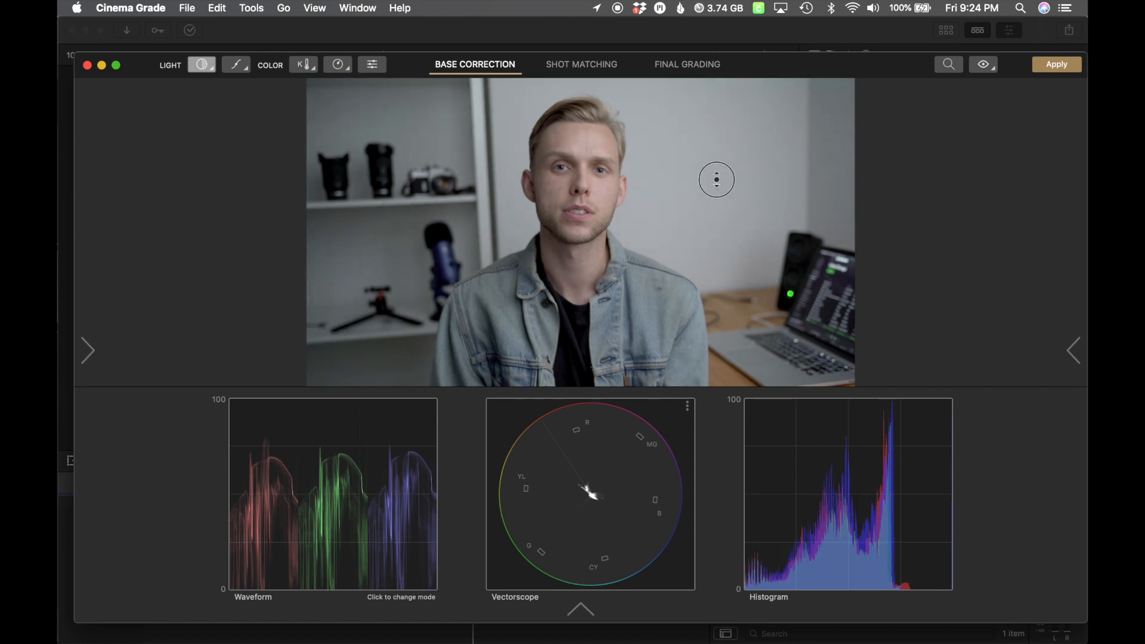
left_click_drag(716, 178, 716, 182)
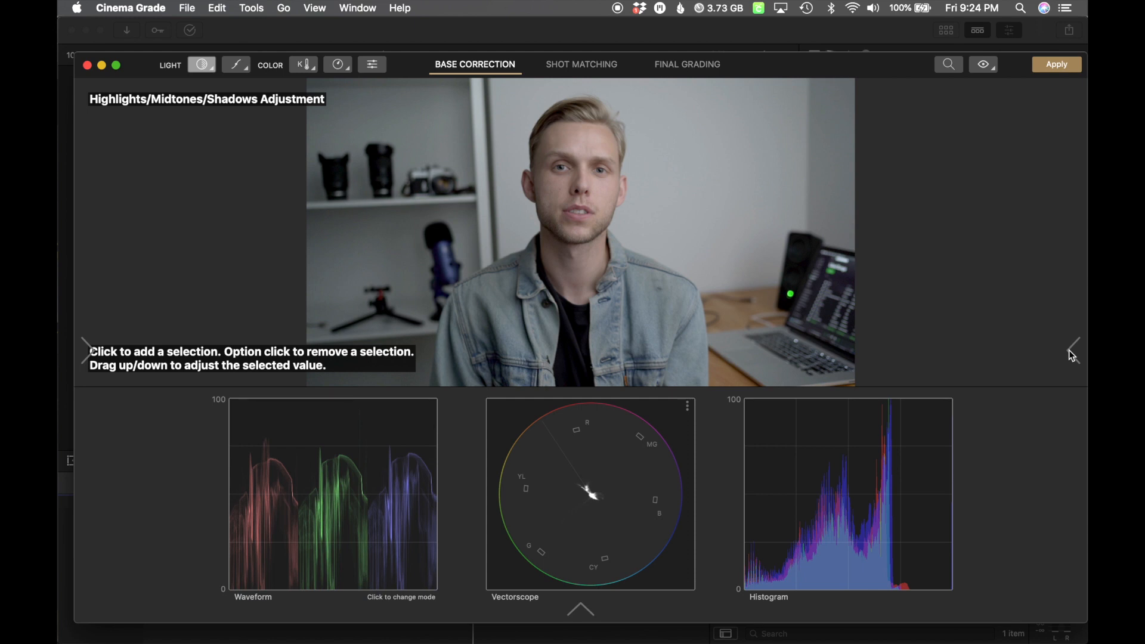
left_click(201, 64)
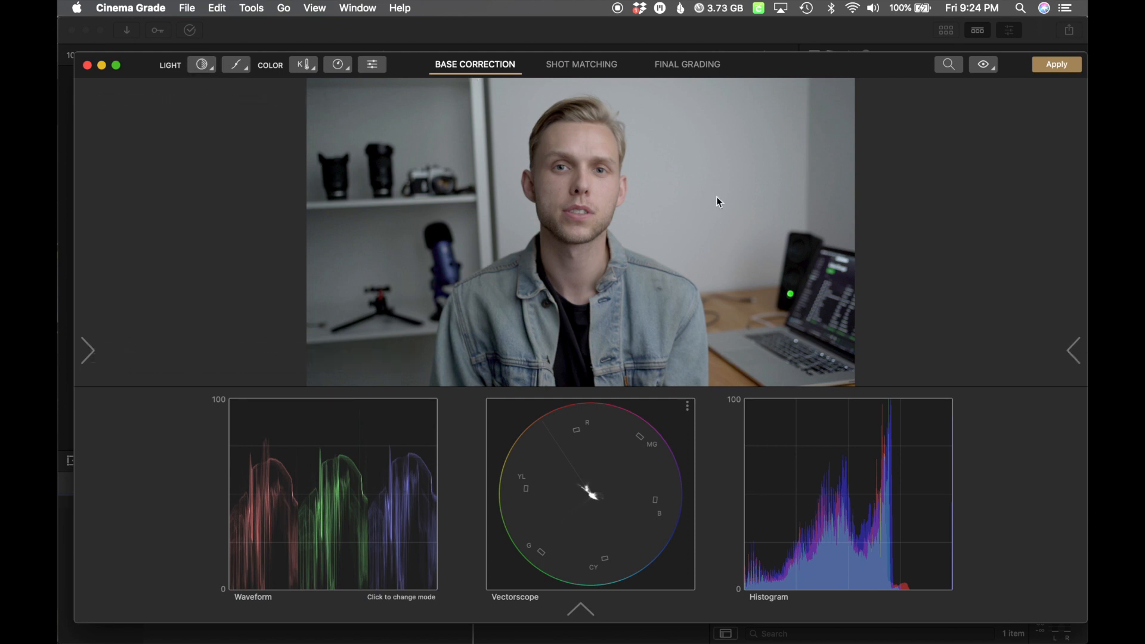
- Raise the interview shot's overall saturation, trying up to 60 and settling at 51
left_click(1073, 352)
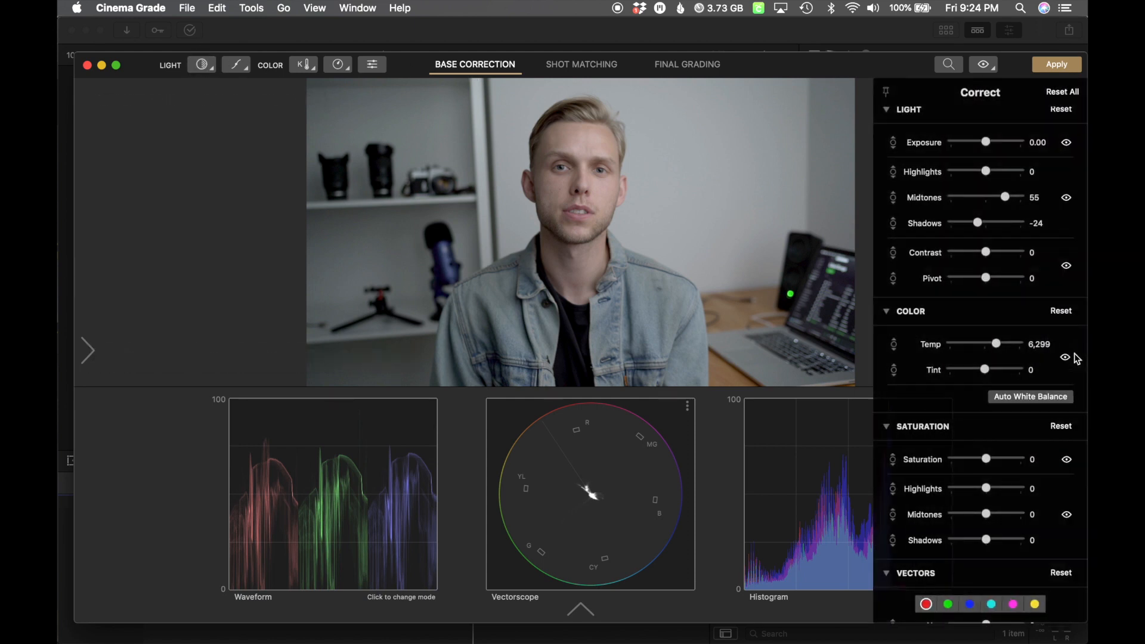
scroll(961, 445, "down", 1)
scroll(961, 445, "down", 2)
left_click_drag(986, 394, 1003, 398)
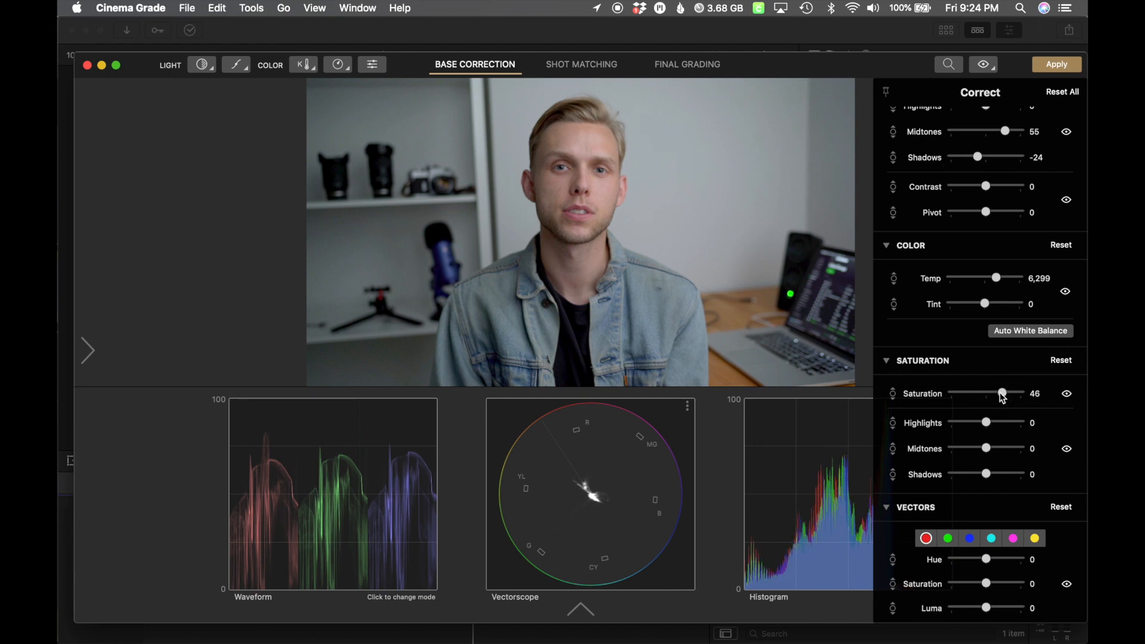
left_click_drag(1003, 398, 1006, 397)
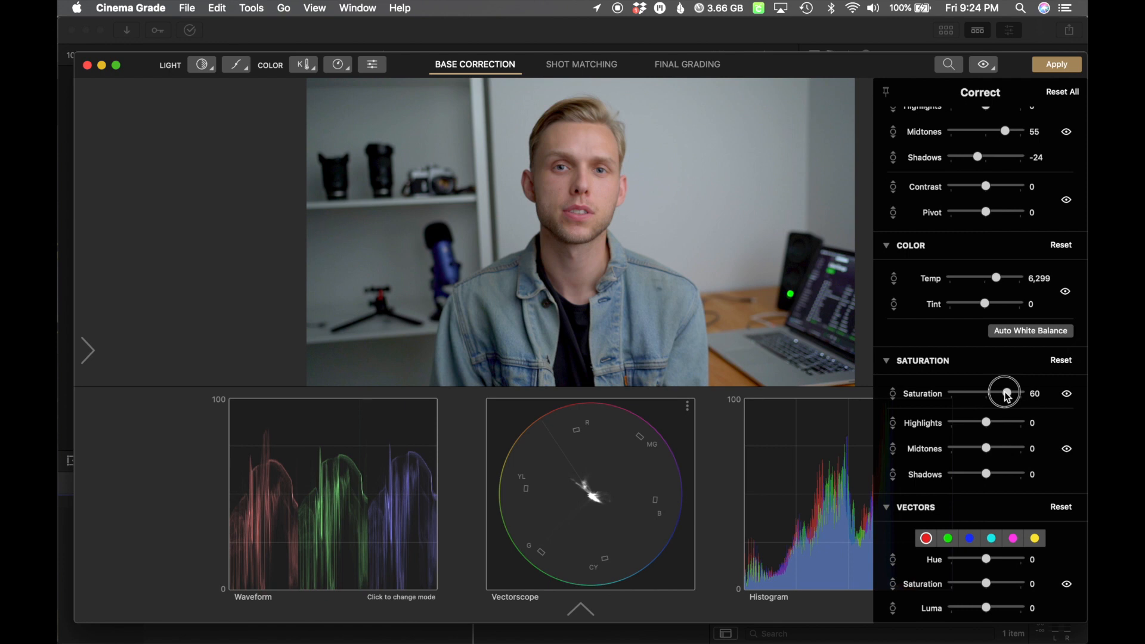
left_click_drag(1006, 397, 1004, 397)
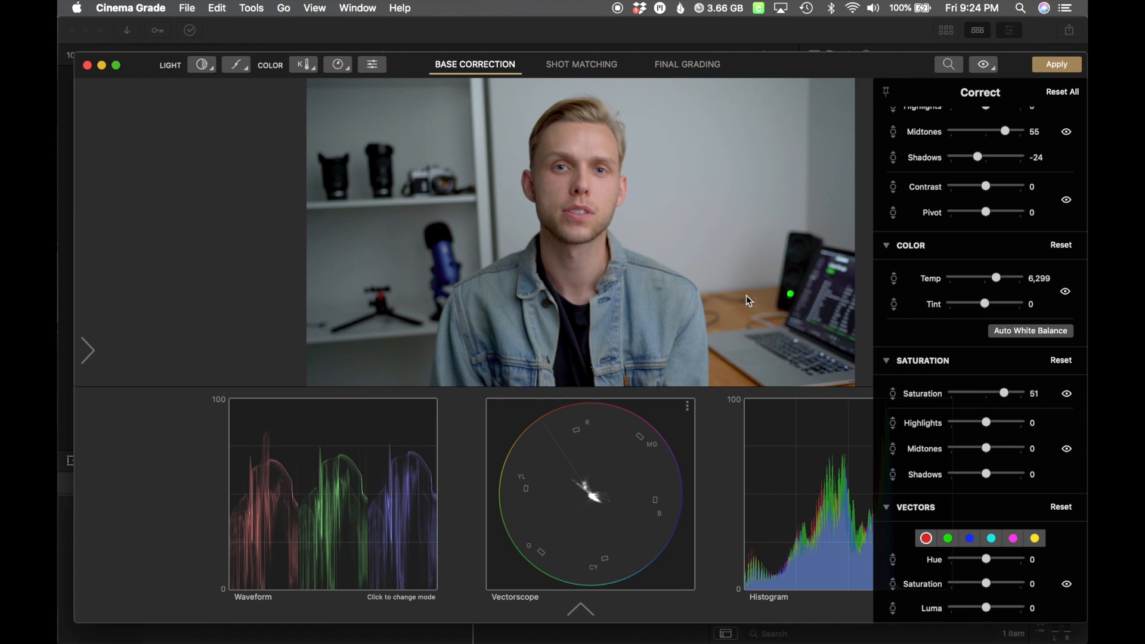
- Adjust the red vector to saturation 23 and luma -21, keeping its hue at 0
scroll(916, 546, "down", 1)
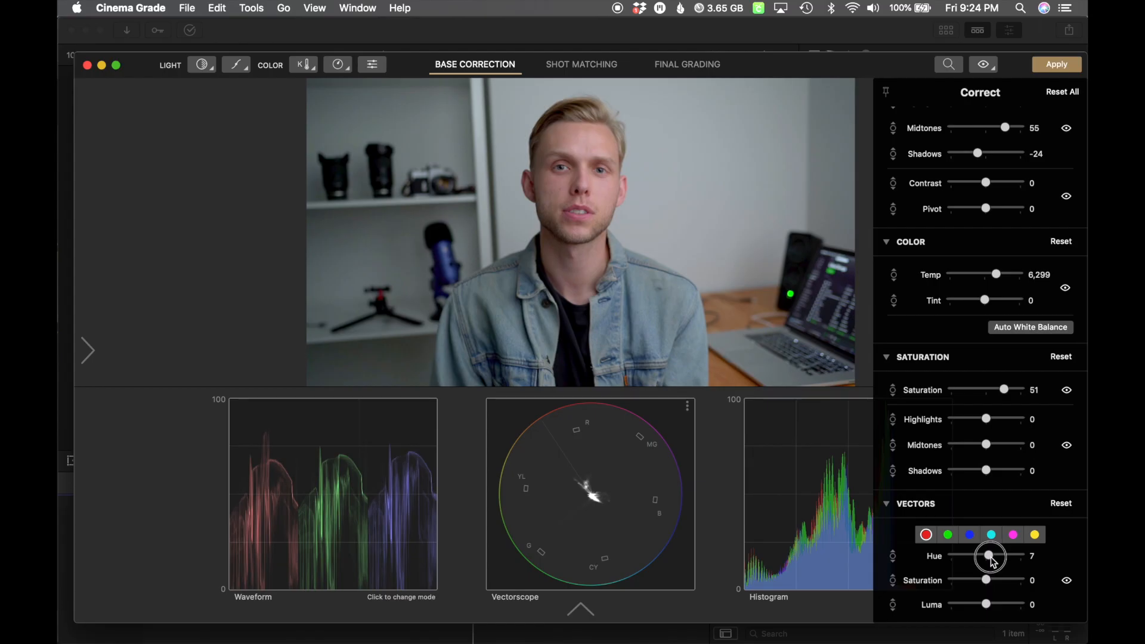
mouse_move(989, 555)
left_mouse_down()
mouse_move(1007, 558)
mouse_move(987, 558)
left_mouse_up()
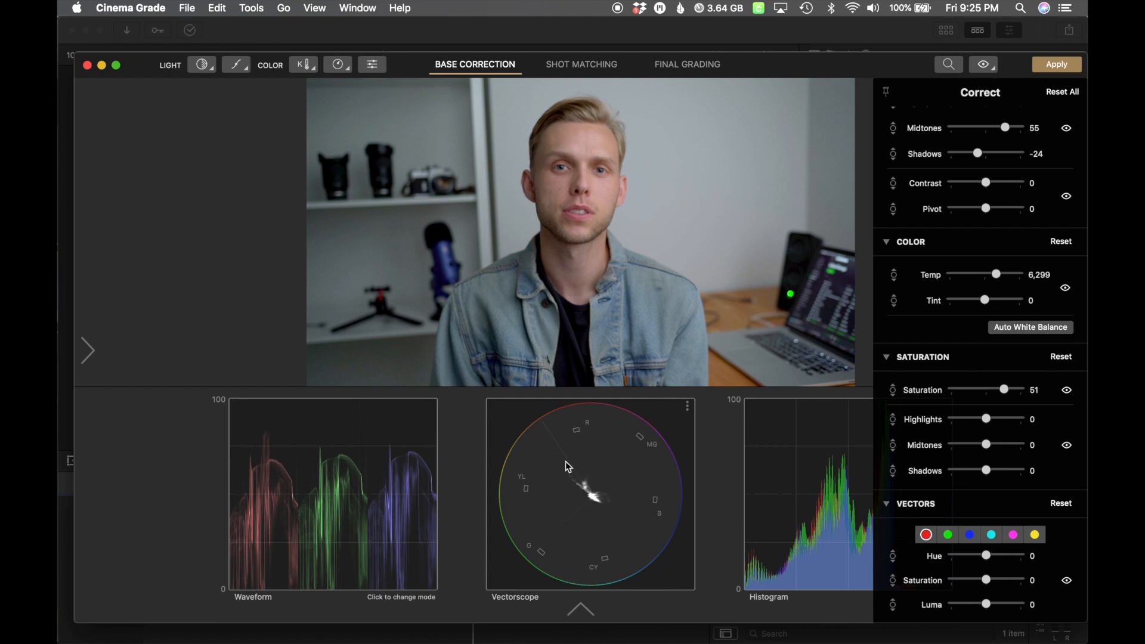
left_click_drag(985, 581, 1021, 582)
left_click_drag(1019, 580, 994, 582)
left_click_drag(986, 606, 980, 606)
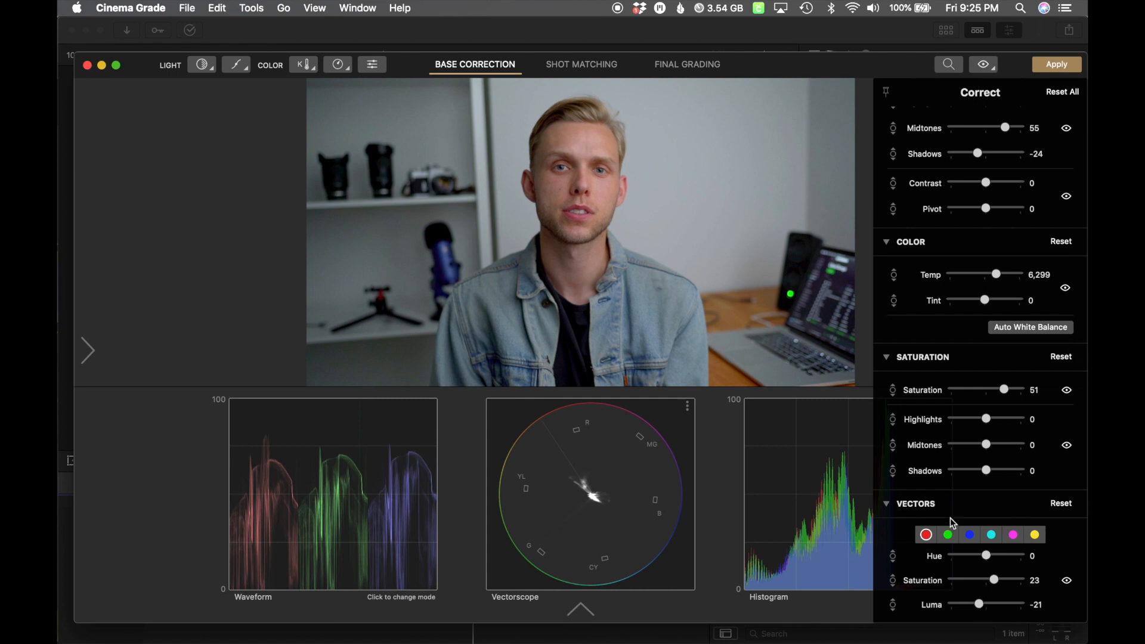
- Set the yellow vector's hue to 12 and its saturation to 9
left_click(1035, 535)
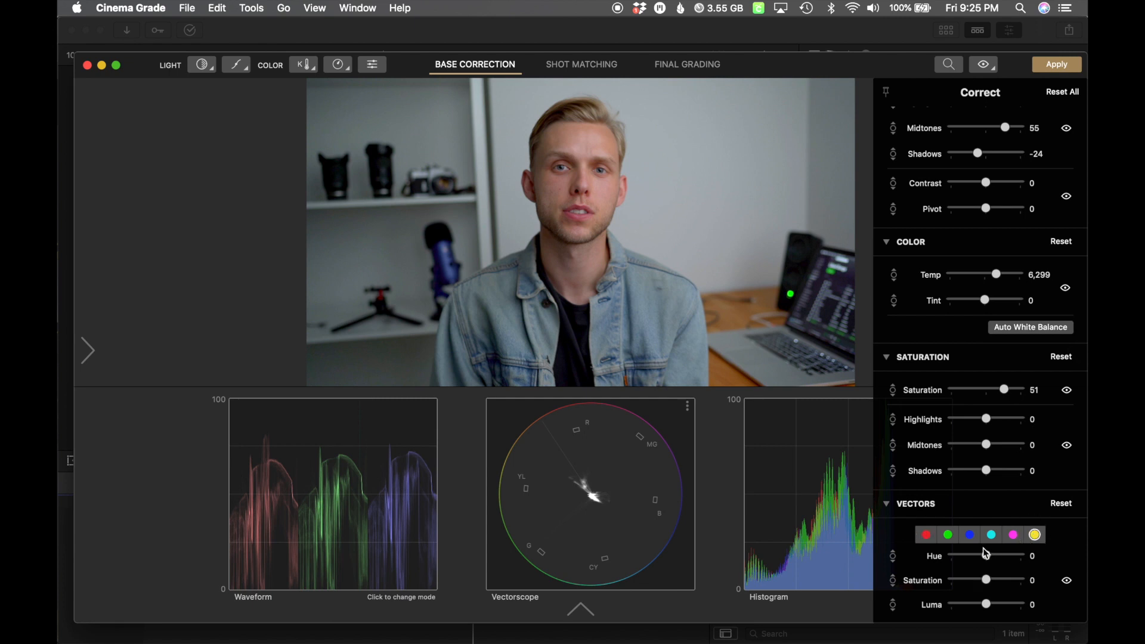
mouse_move(986, 555)
left_mouse_down()
mouse_move(966, 556)
mouse_move(990, 556)
left_mouse_up()
left_click_drag(986, 579, 989, 582)
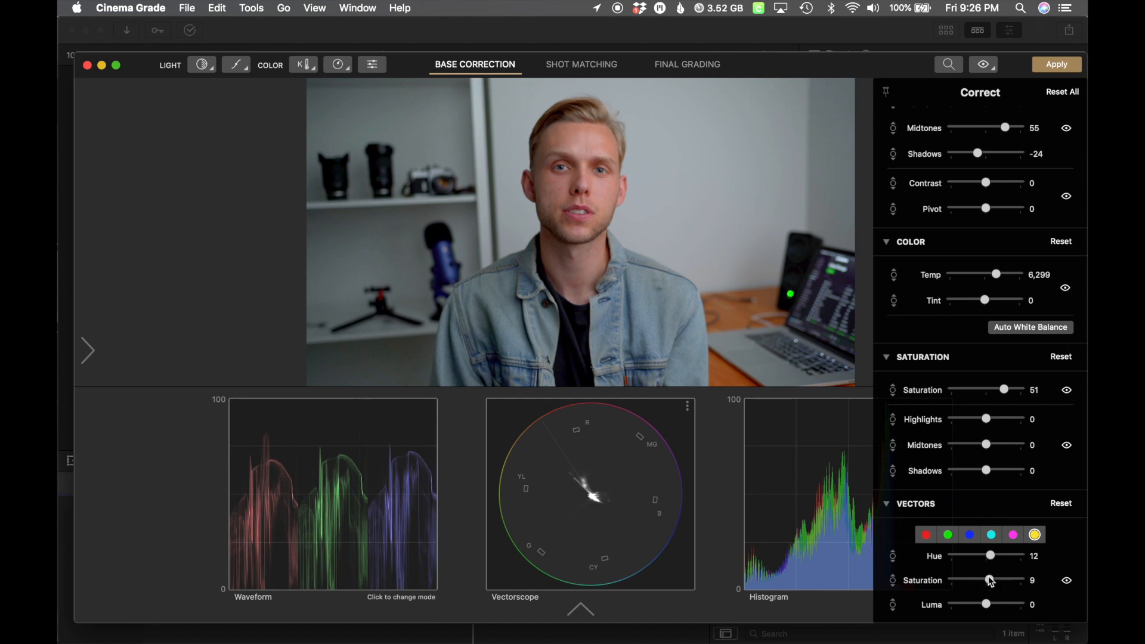
- Reduce the overall saturation to 41 and compare the interview shot with and without its corrections
left_click_drag(1008, 393, 1003, 391)
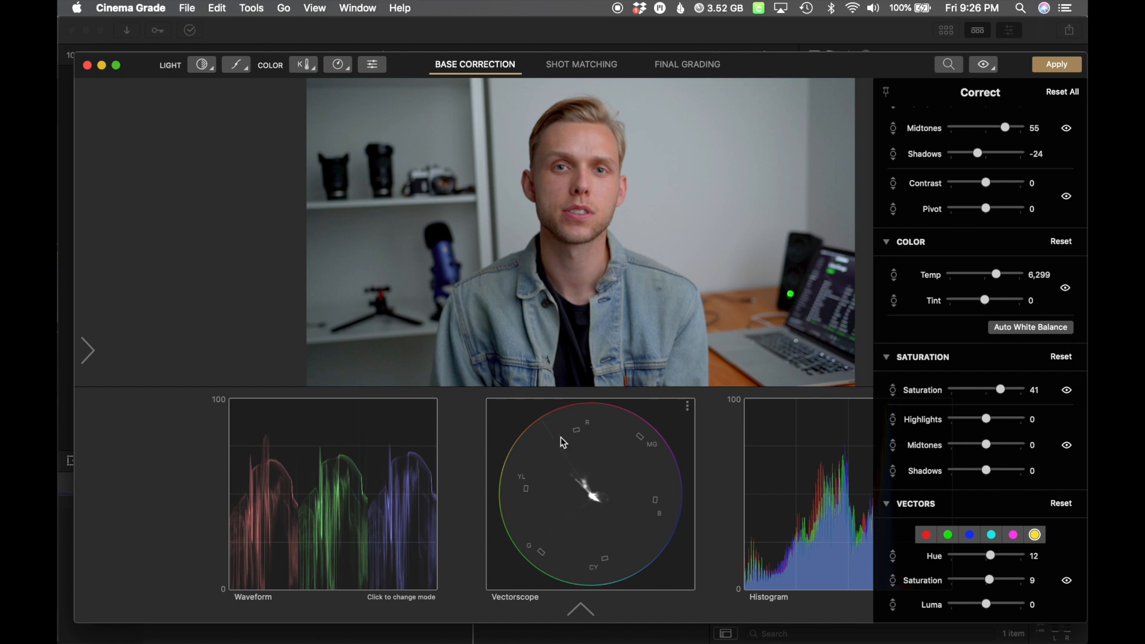
left_click(983, 66)
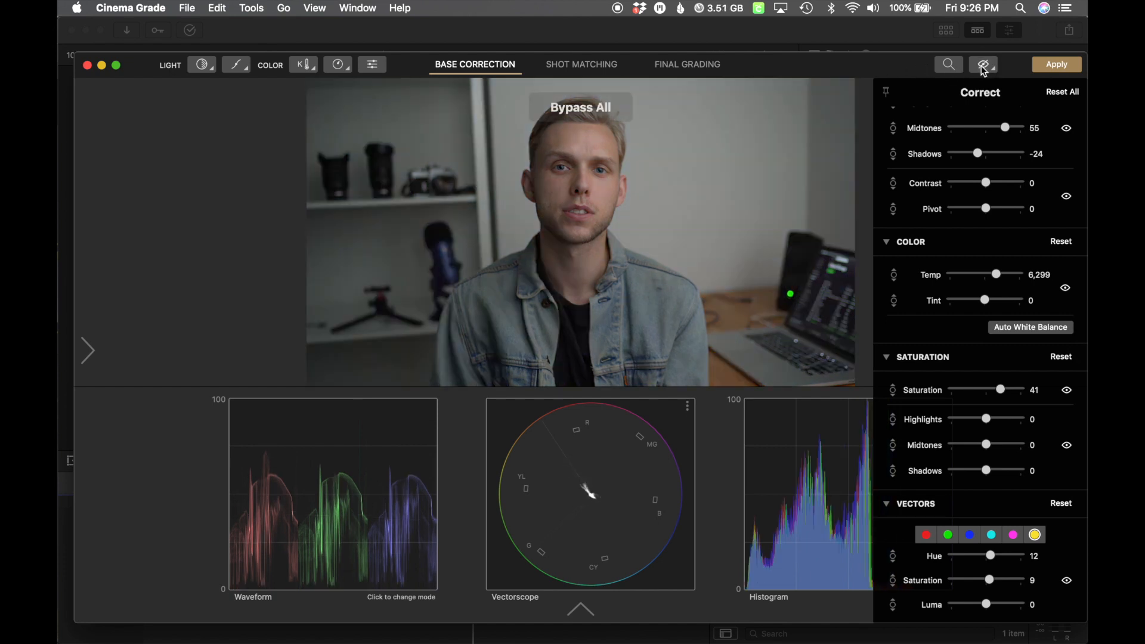
left_click(983, 67)
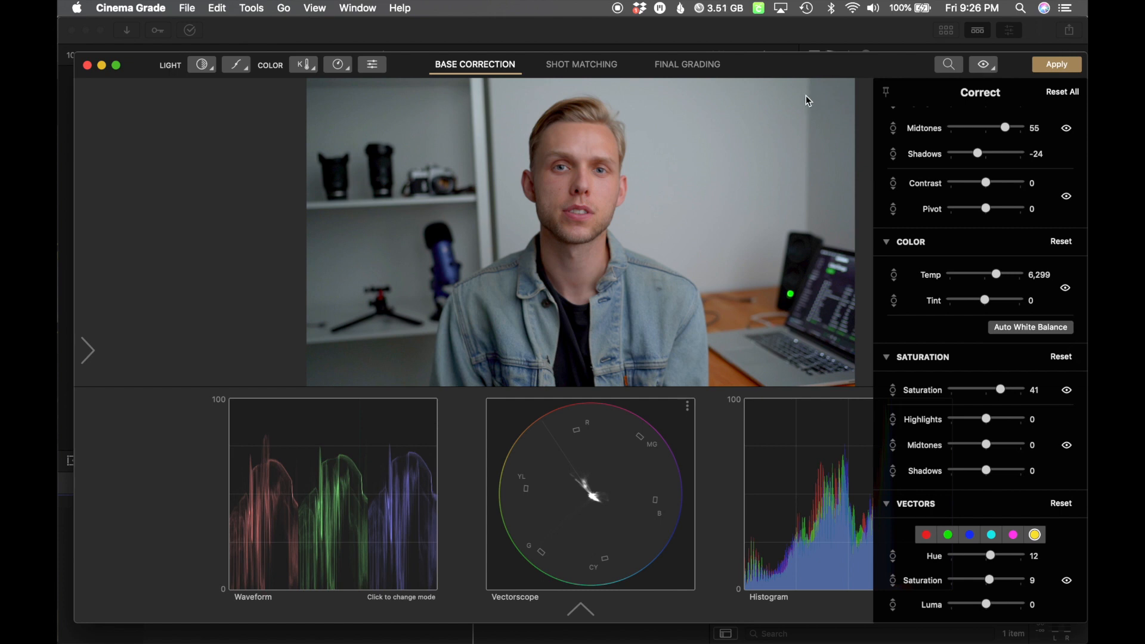
- Switch the interview shot to final grading and open the user LUTs
left_click(698, 68)
left_click(170, 322)
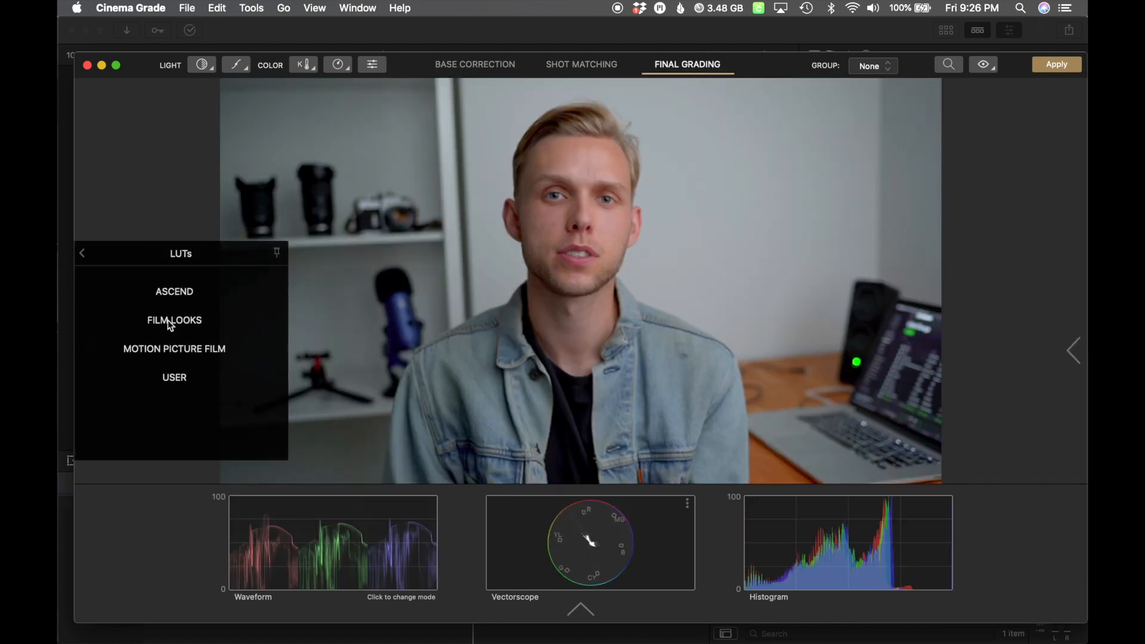
left_click(177, 377)
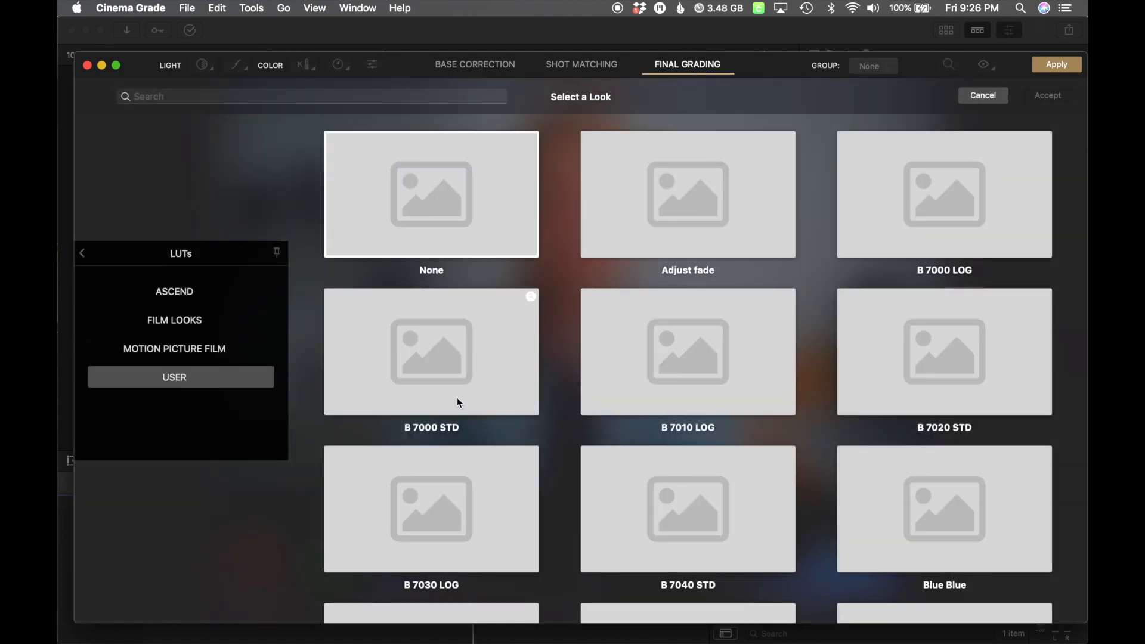
- Examine the user LUT previews on the interview shot to find a look that suits the skin tones
scroll(563, 326, "down", 5)
scroll(562, 323, "down", 3)
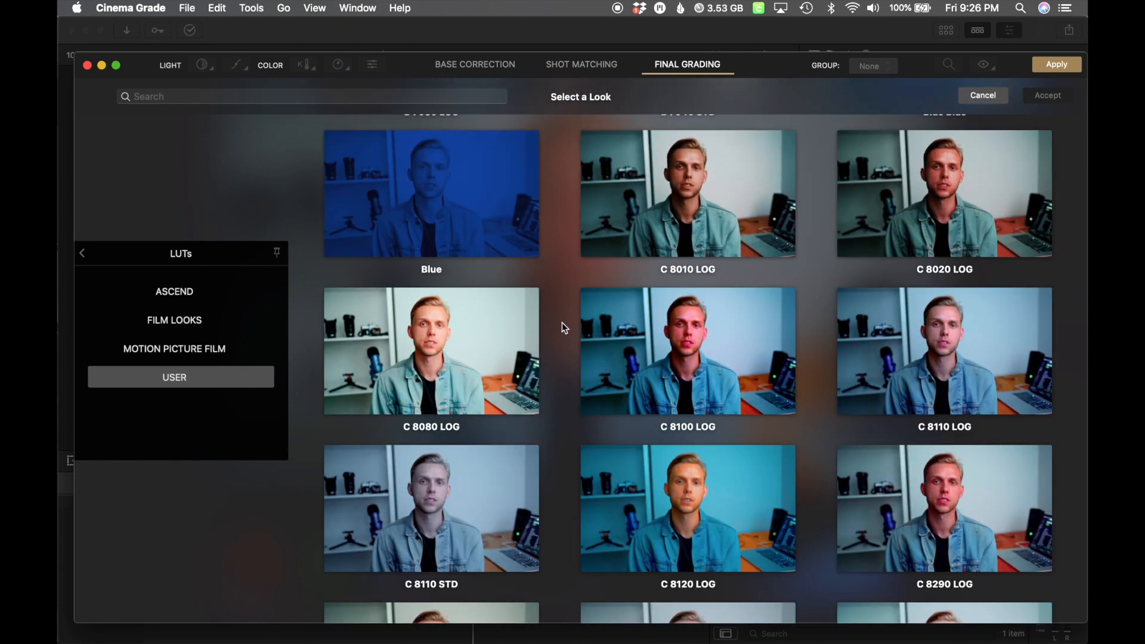
scroll(562, 323, "down", 4)
scroll(561, 323, "down", 1)
scroll(561, 323, "down", 1)
scroll(561, 323, "down", 3)
scroll(562, 323, "down", 10)
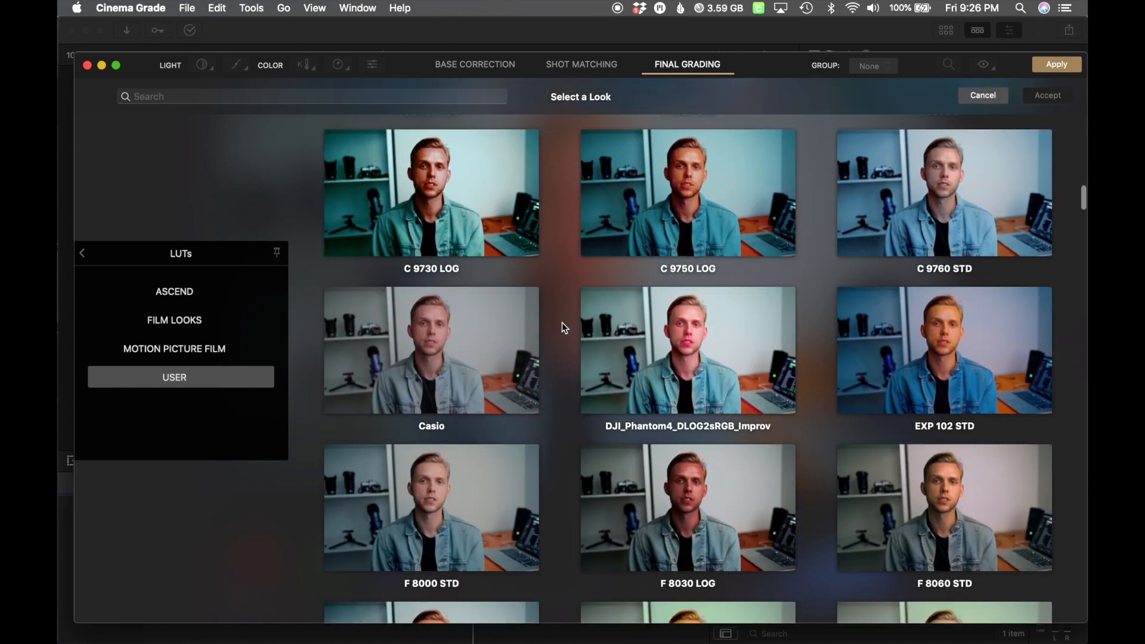
scroll(561, 323, "down", 7)
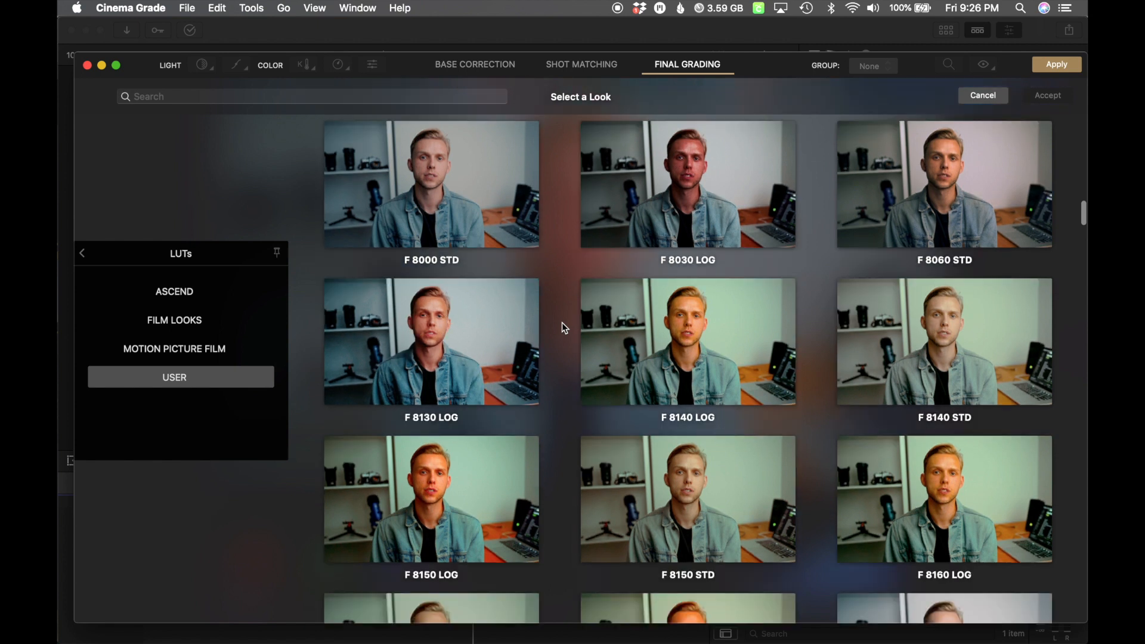
scroll(562, 323, "down", 2)
scroll(561, 323, "down", 2)
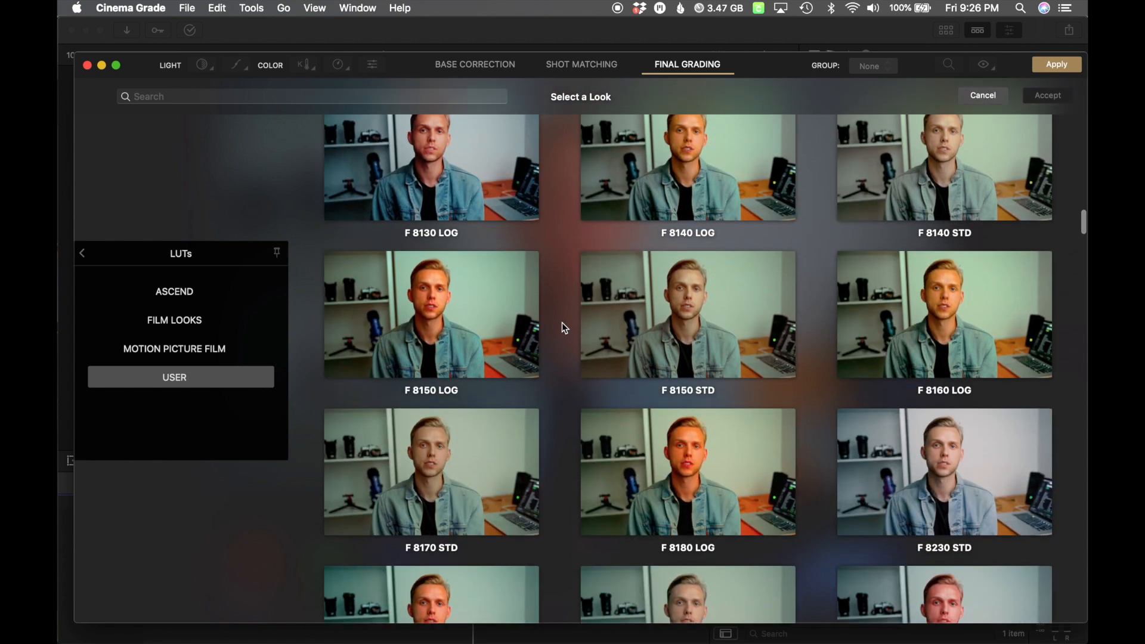
scroll(562, 323, "down", 3)
scroll(561, 323, "up", 10)
- Accept the F 8130 LOG look for the interview shot and set its mix to 25
left_click(475, 400)
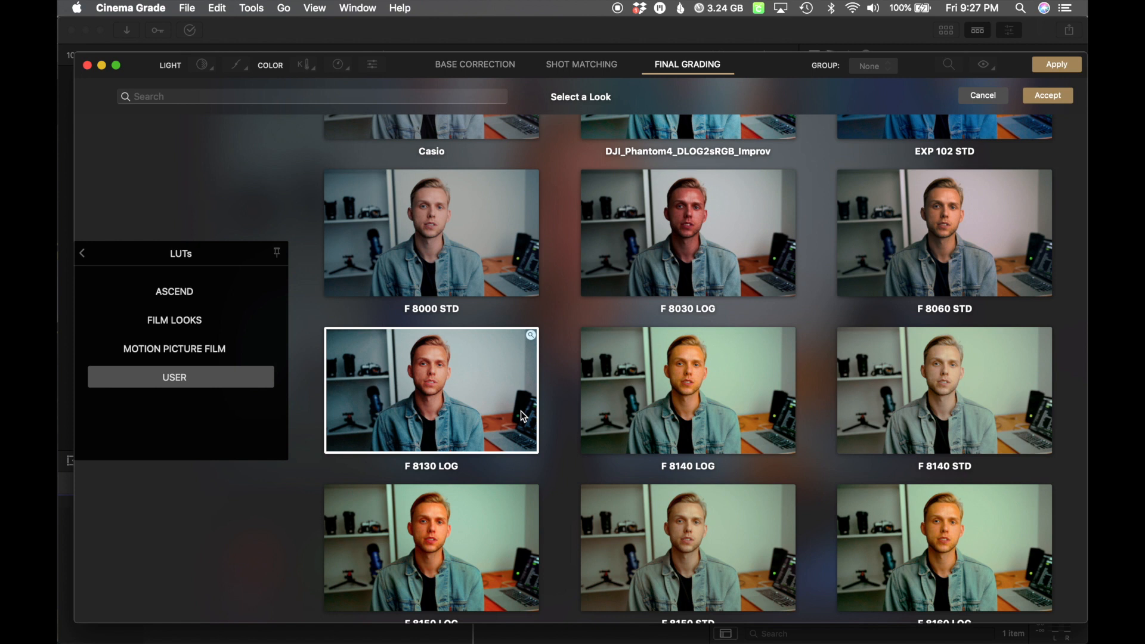
left_click(1053, 98)
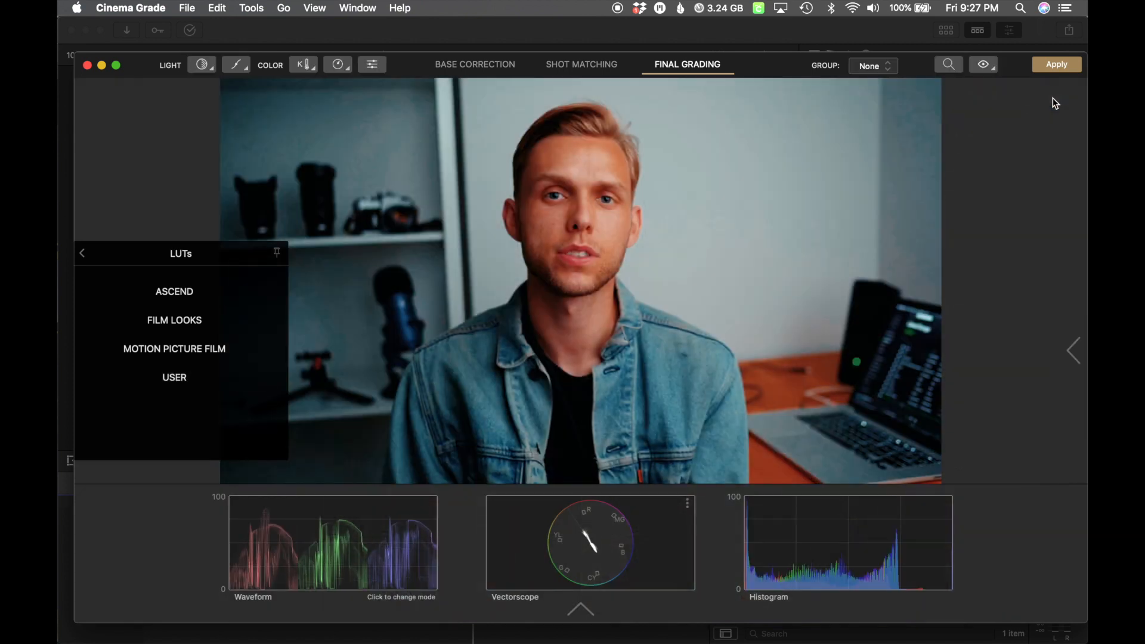
left_click(1073, 348)
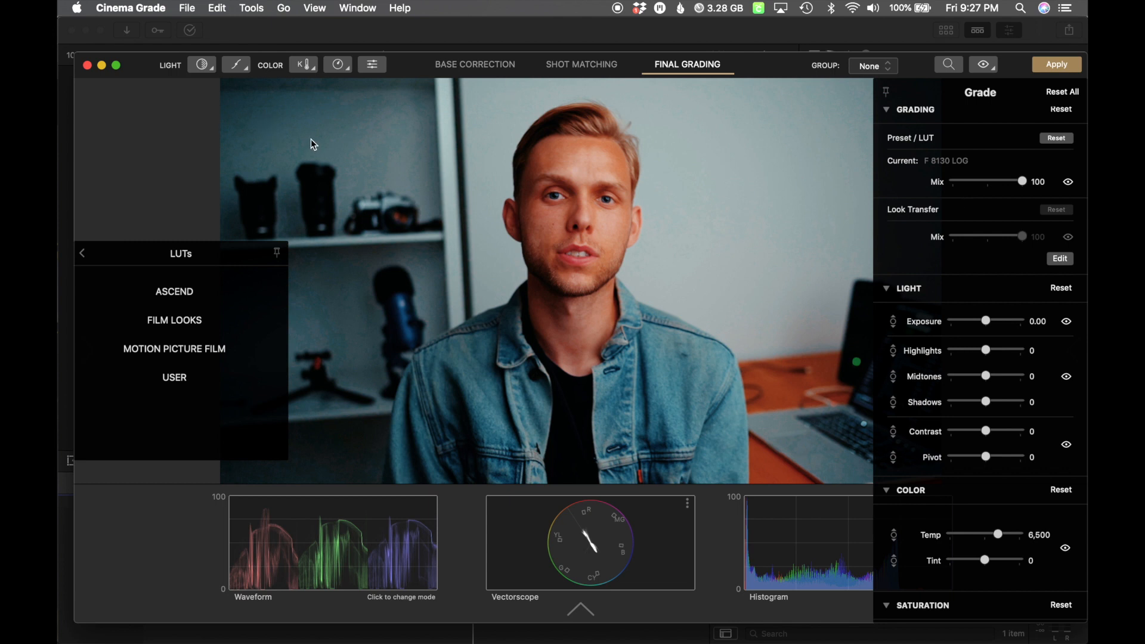
left_click_drag(1022, 182, 919, 184)
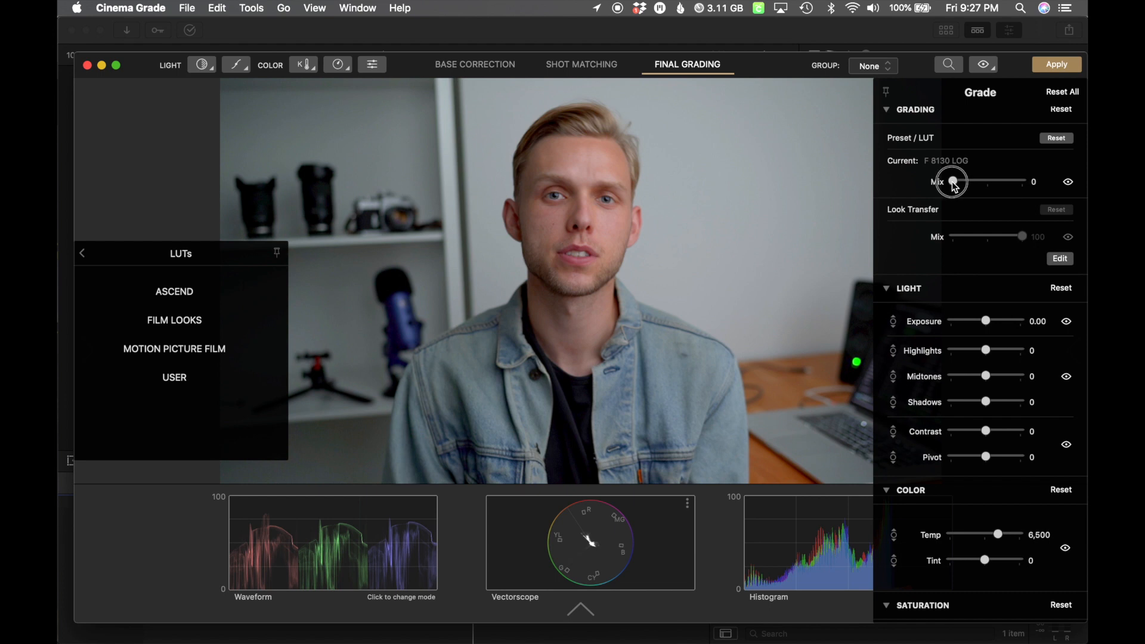
left_click_drag(956, 186, 970, 186)
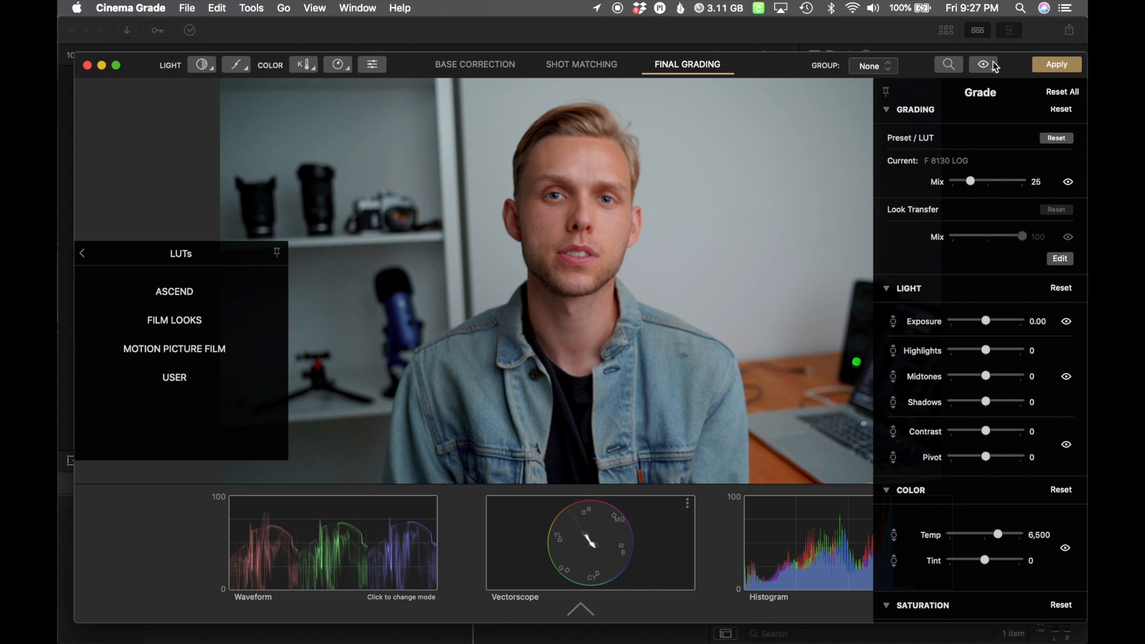
- Apply the grade to the interview clip and compare the result with the ungraded original
left_click(1052, 66)
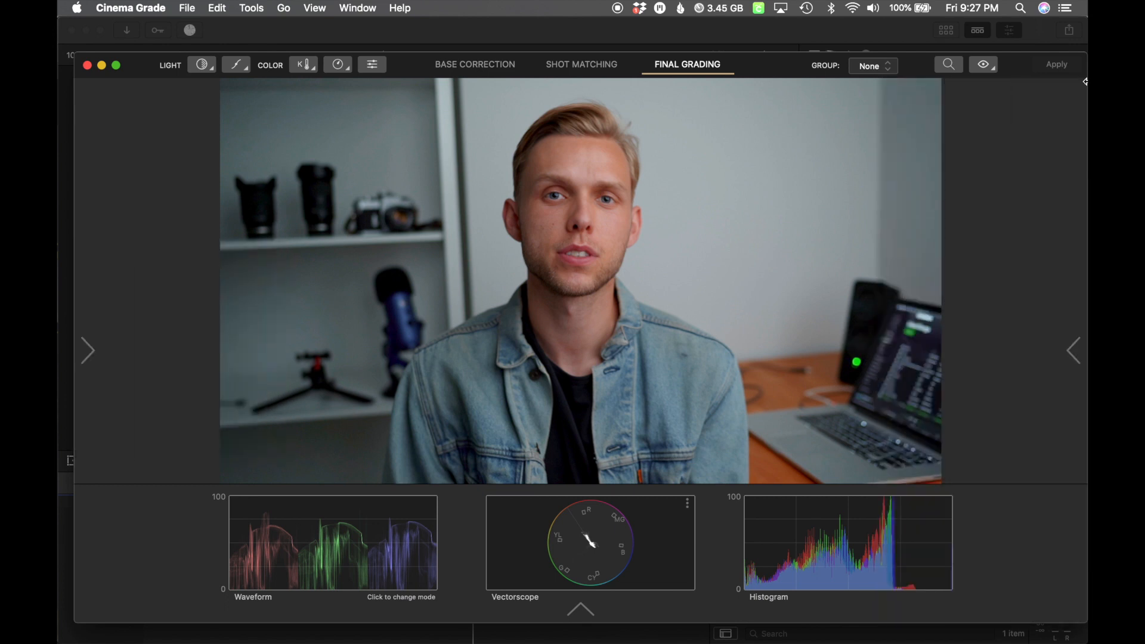
left_click(984, 66)
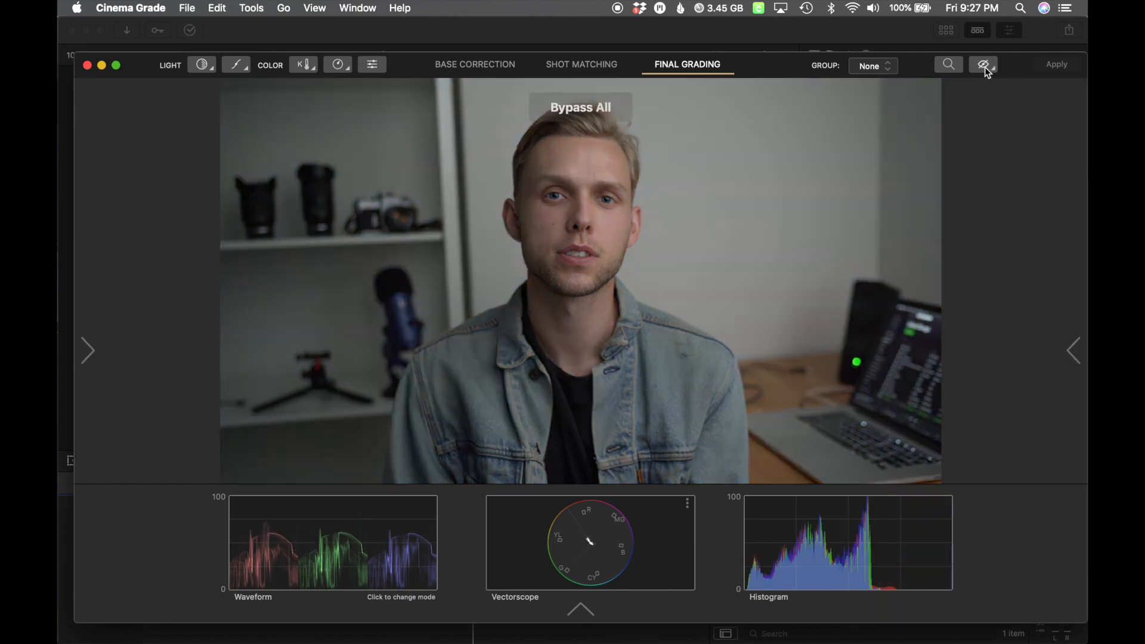
left_click(984, 66)
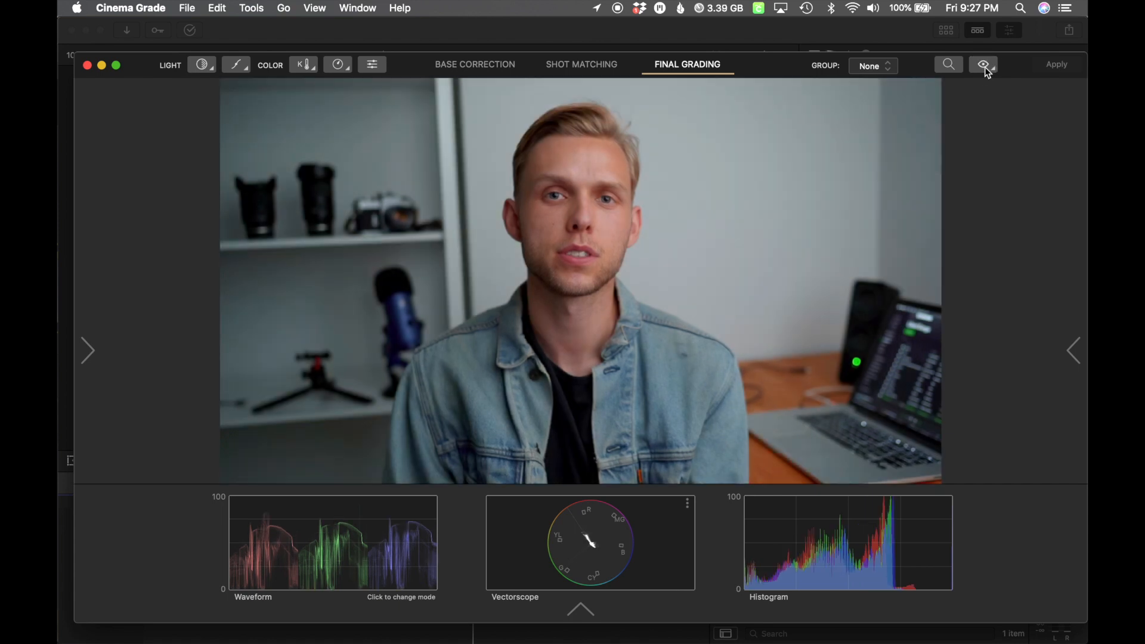
left_click(984, 66)
left_click(985, 67)
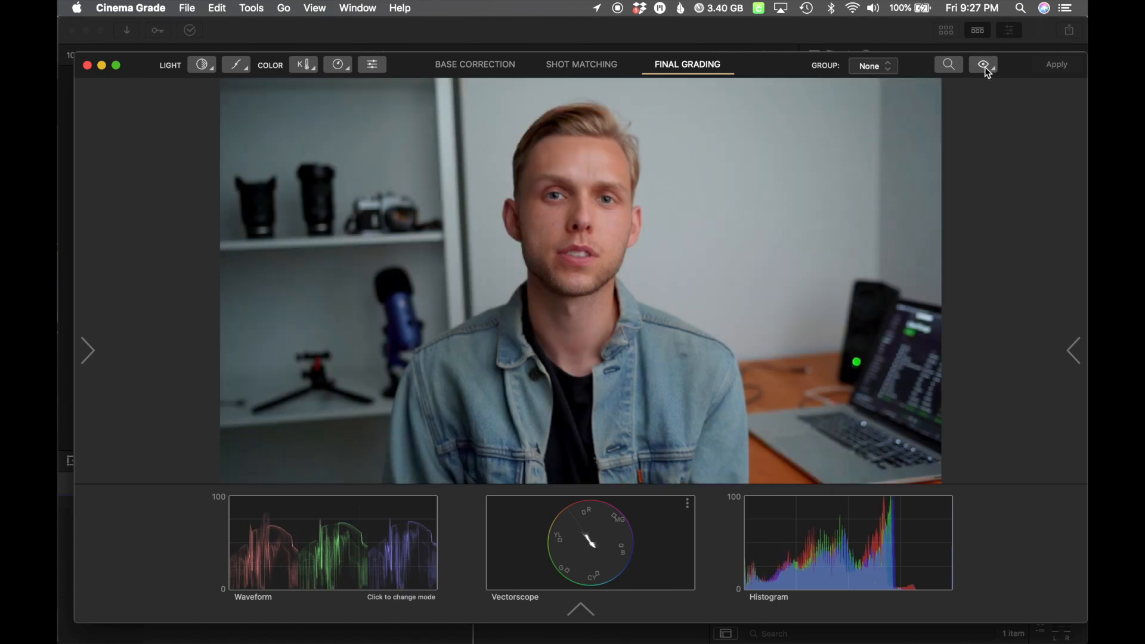